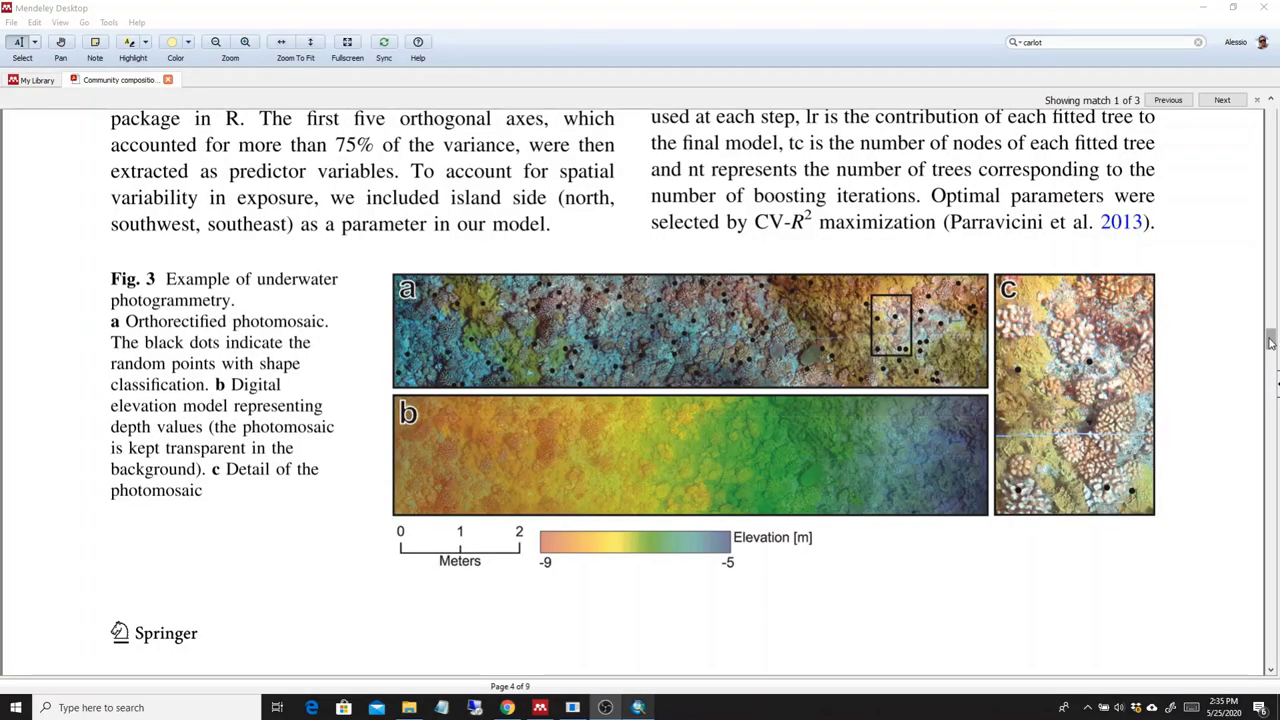
# Scroll the coral reef paper back to page 1 and minimize Mendeley to reveal the DEM folder.
pyautogui.moveTo(1270, 342); pyautogui.dragTo(1272, 112)
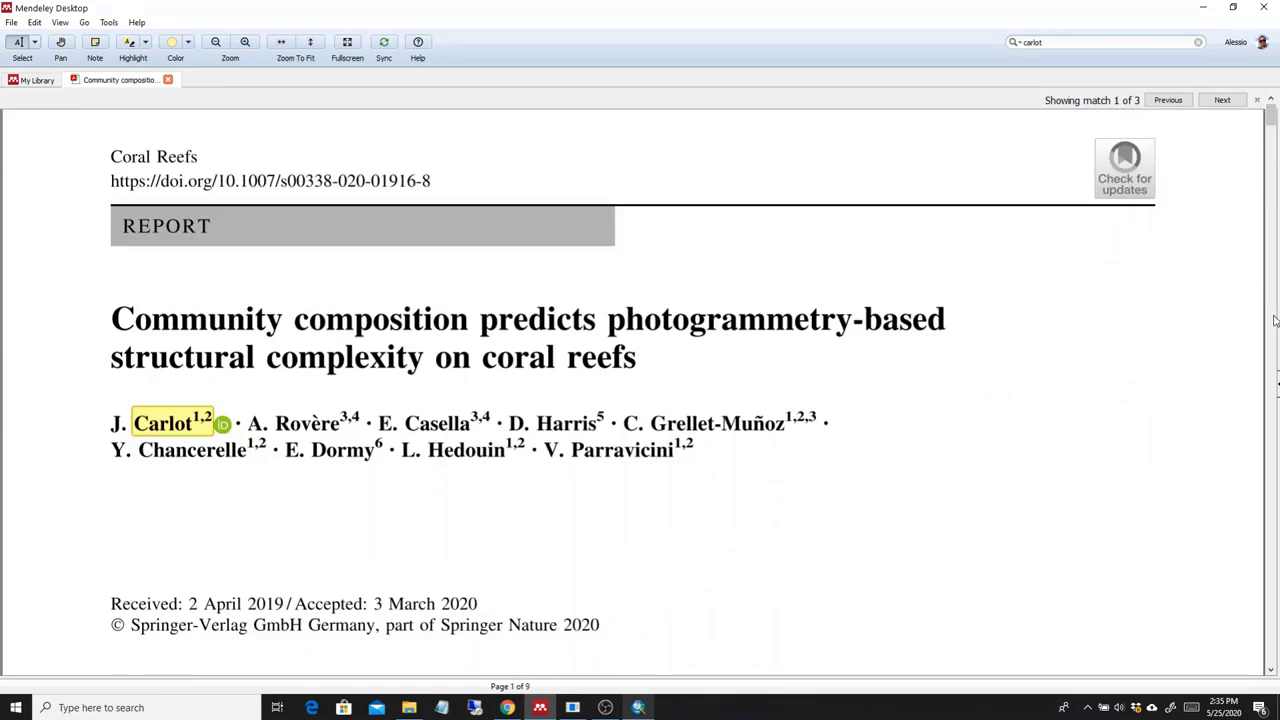
pyautogui.scroll(-10, 1274, 320)
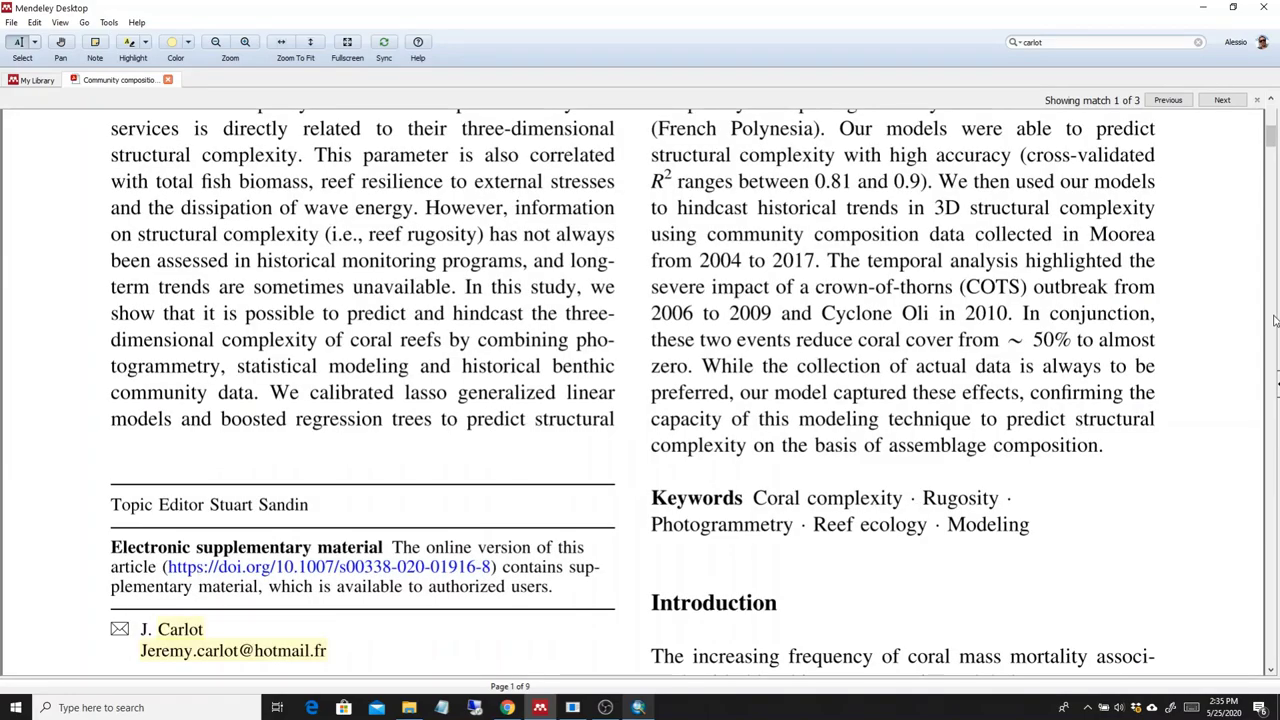
pyautogui.click(1199, 8)
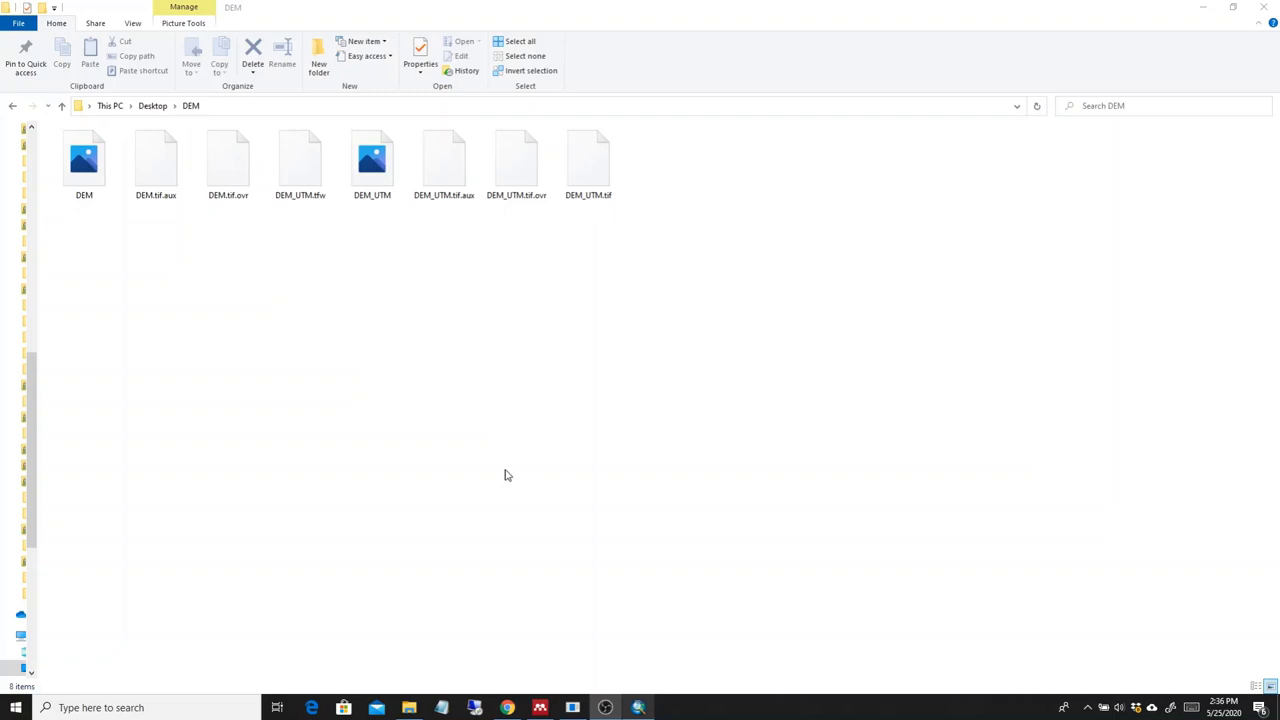
# Select DEM_UTM in the DEM folder, then switch to the empty ArcMap document.
pyautogui.click(372, 162)
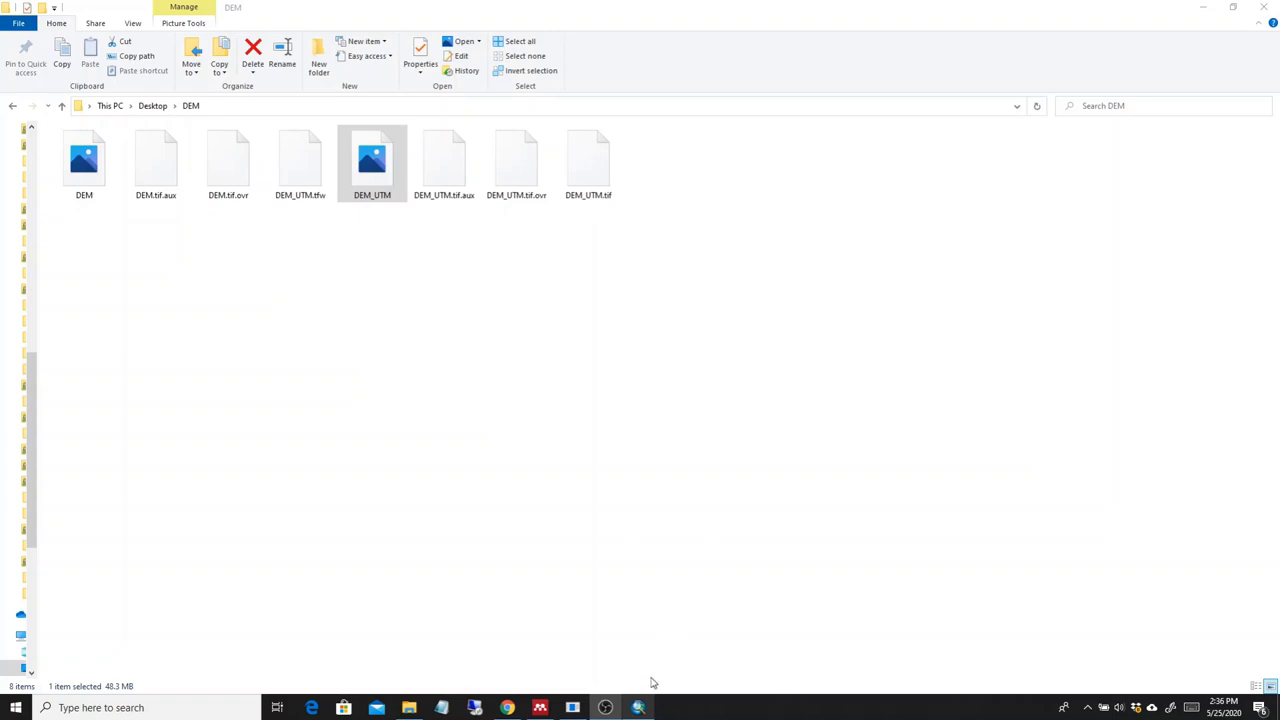
pyautogui.click(640, 709)
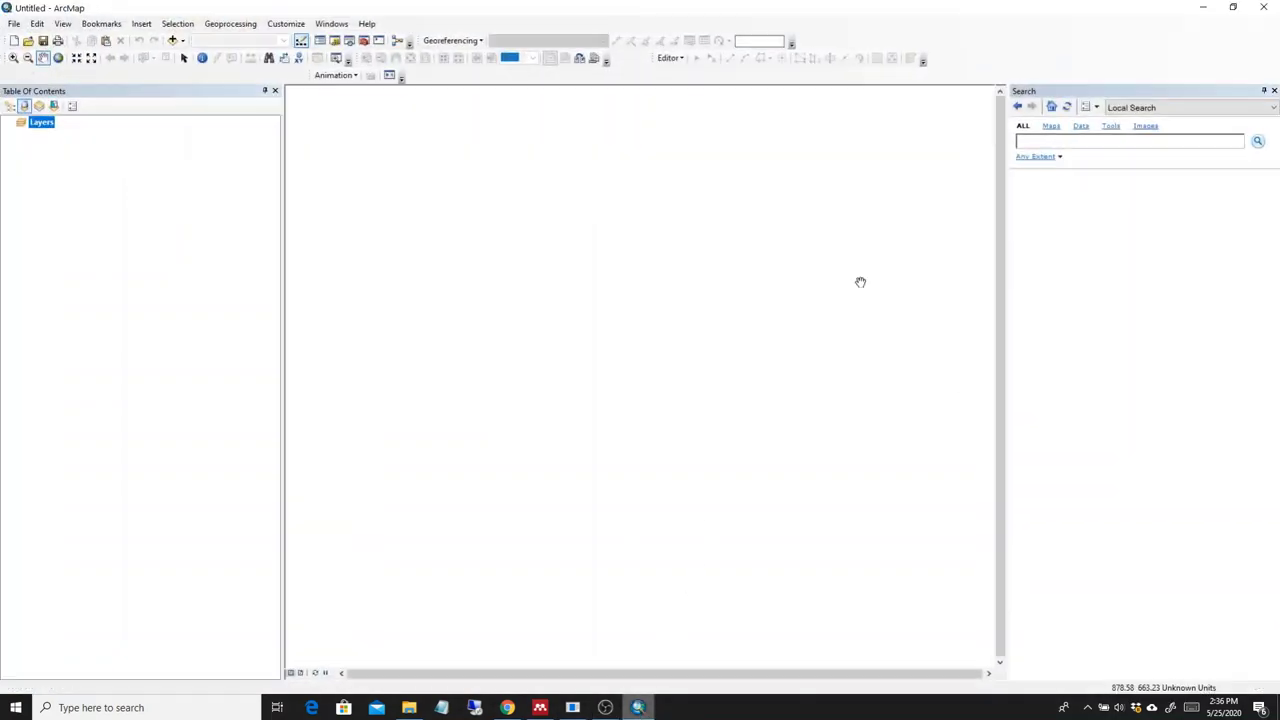
# Add DEM_UTM.tif to the ArcMap map.
pyautogui.click(172, 40)
pyautogui.click(512, 285)
pyautogui.click(771, 417)
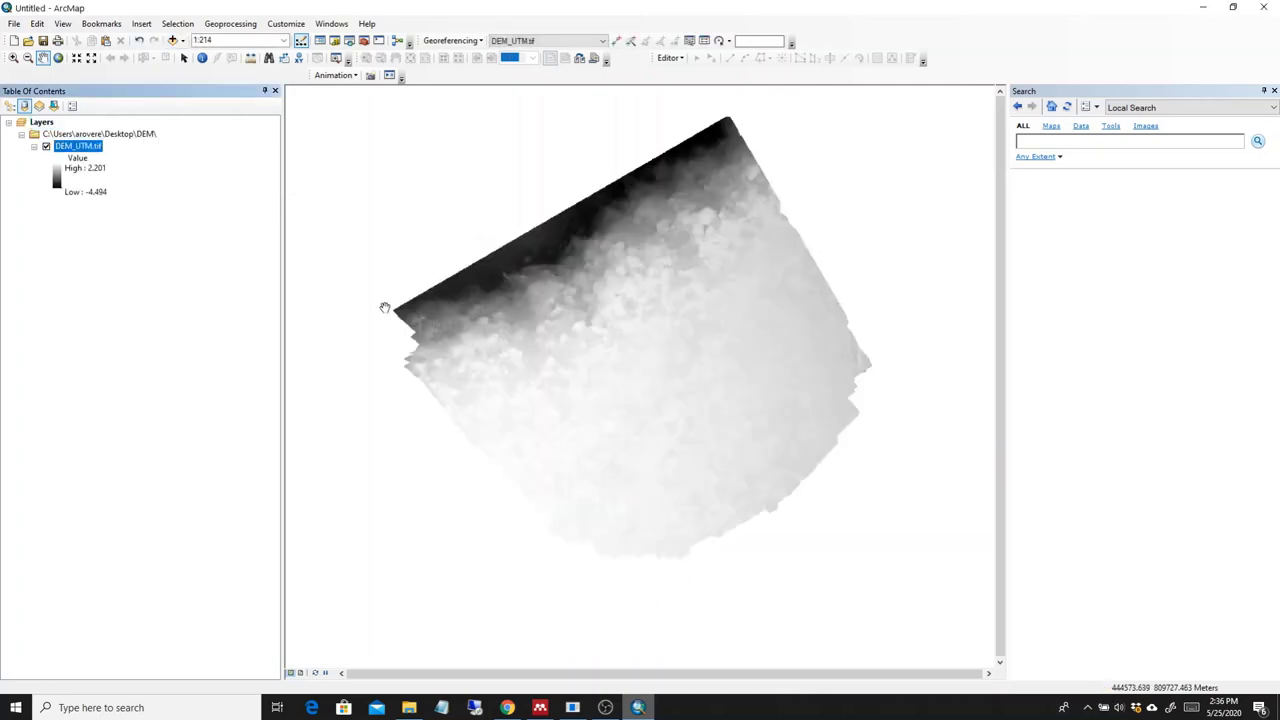
# Display DEM_UTM.tif with a stretched multicolour elevation ramp and recentre it in the view.
pyautogui.doubleClick(78, 146)
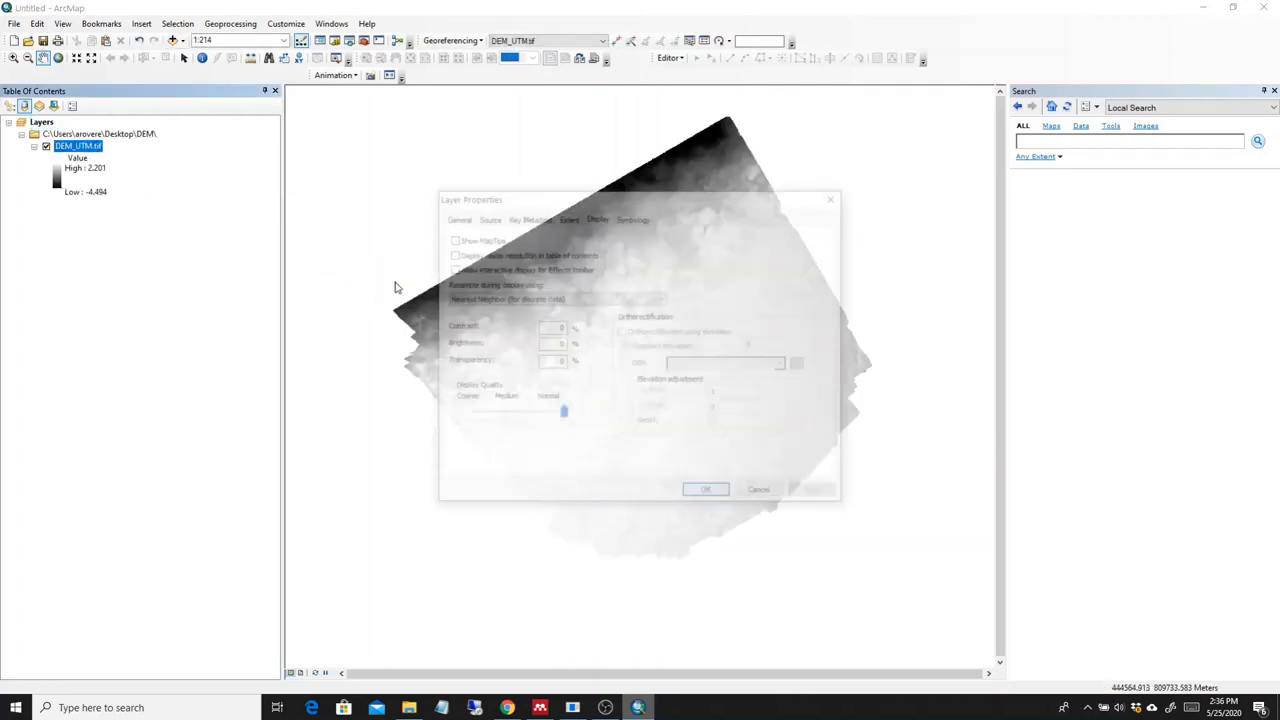
pyautogui.click(633, 217)
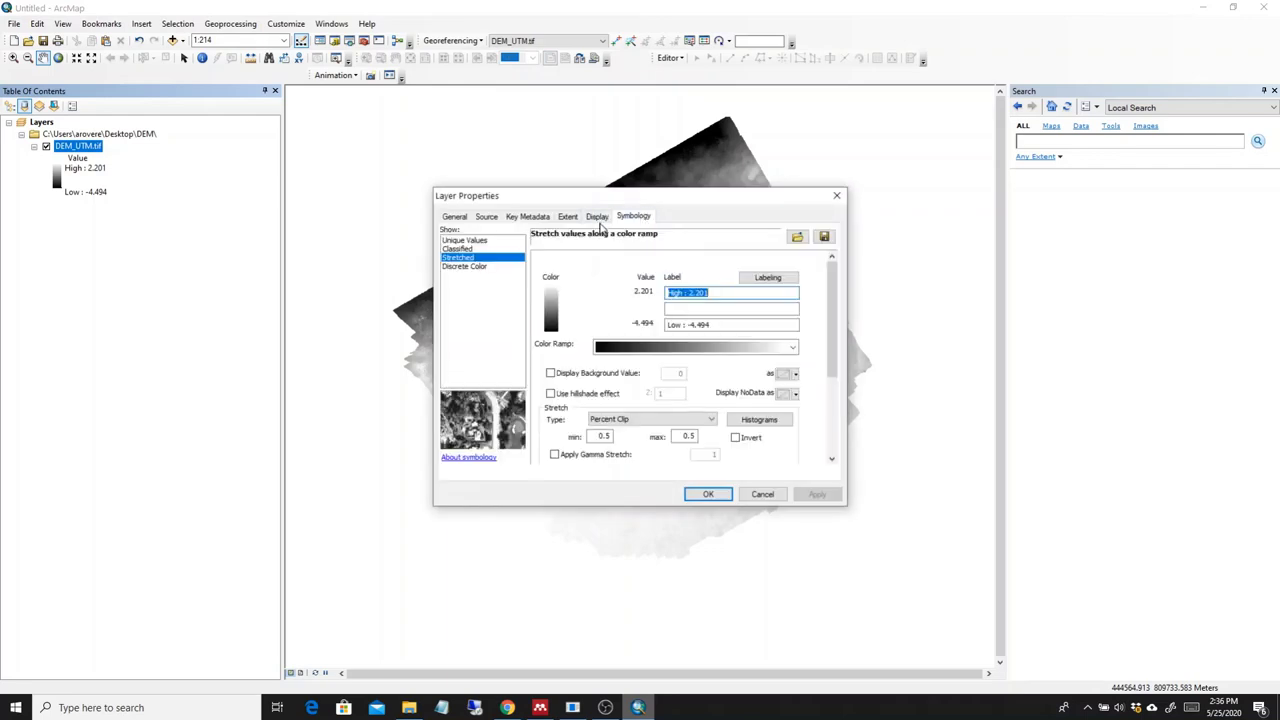
pyautogui.click(650, 353)
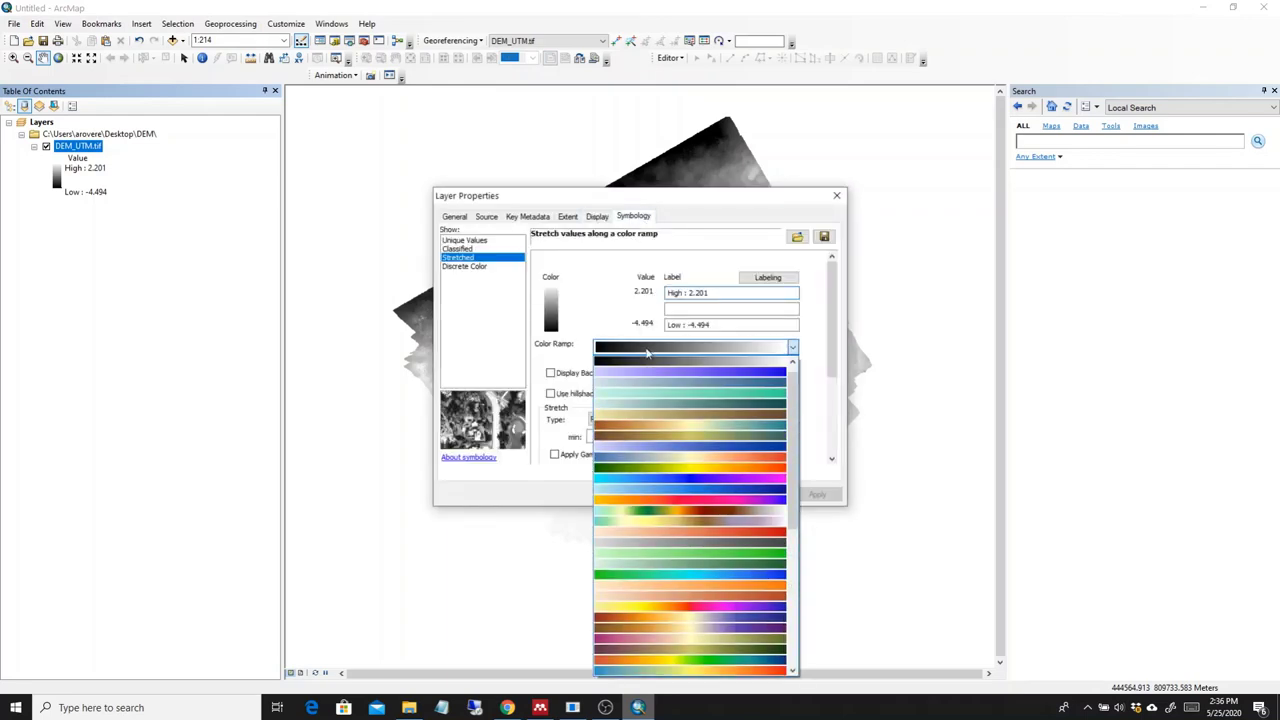
pyautogui.click(663, 519)
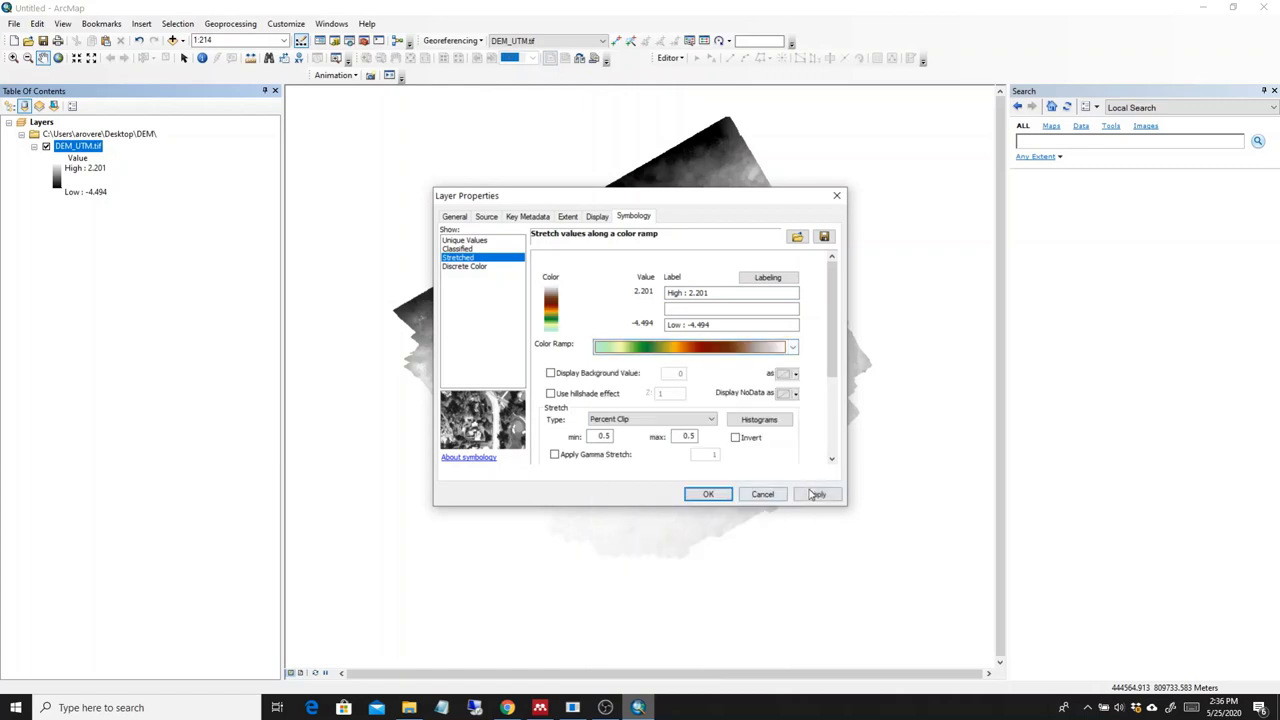
pyautogui.click(817, 494)
pyautogui.click(708, 494)
pyautogui.moveTo(684, 272); pyautogui.dragTo(657, 346)
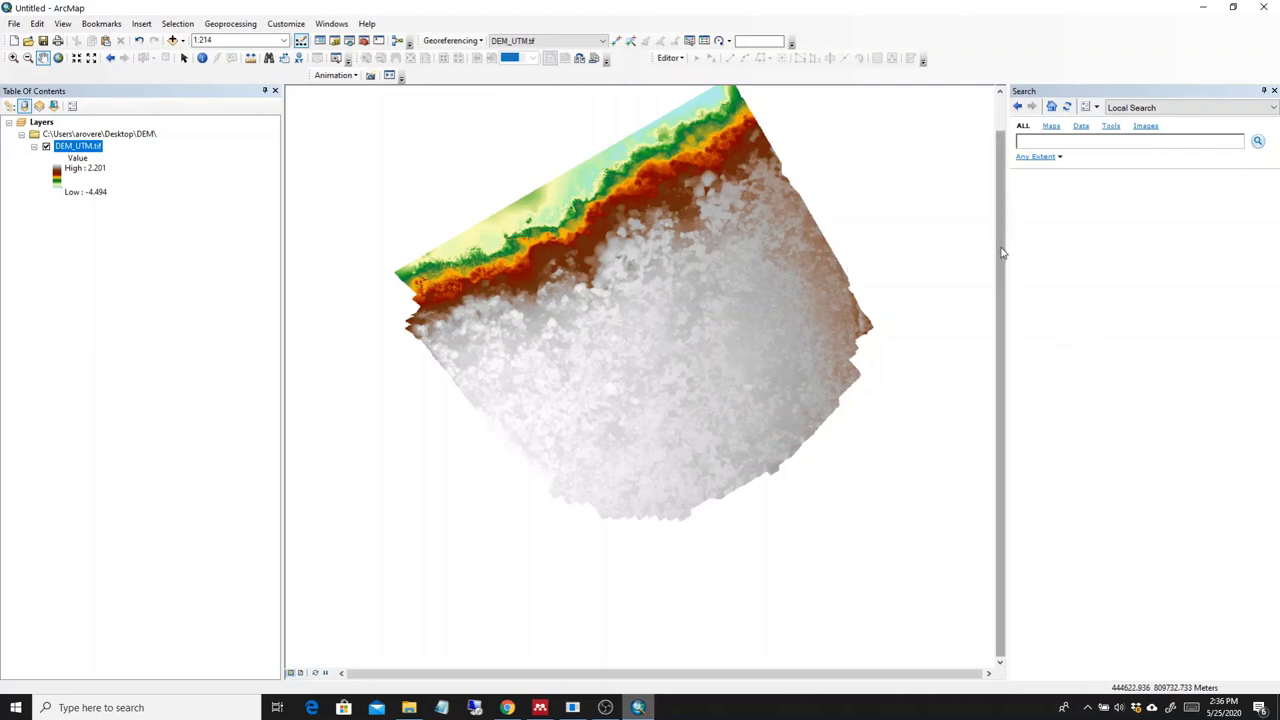
# Search for the 3D Analyst surface tools and open Surface Volume.
pyautogui.click(1085, 167)
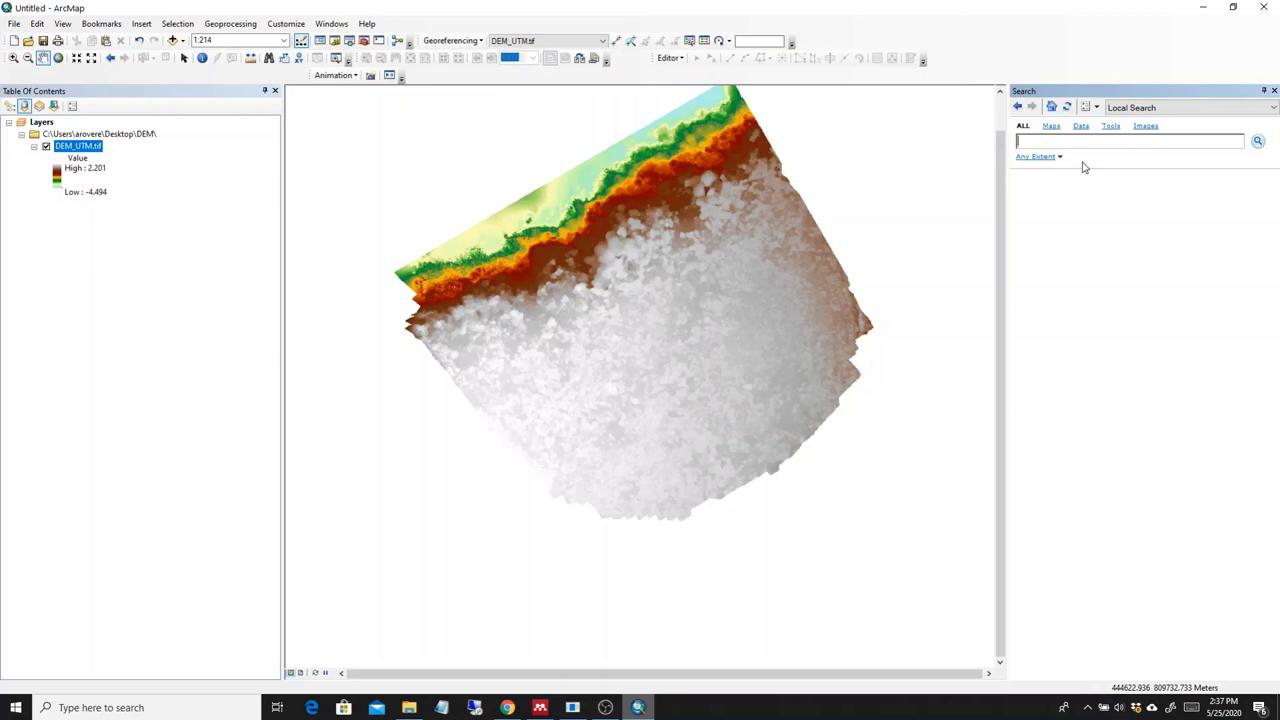
pyautogui.write('3d su')
pyautogui.press('BackSpace')
pyautogui.press('BackSpace')
pyautogui.write('analyst')
pyautogui.press('Return')
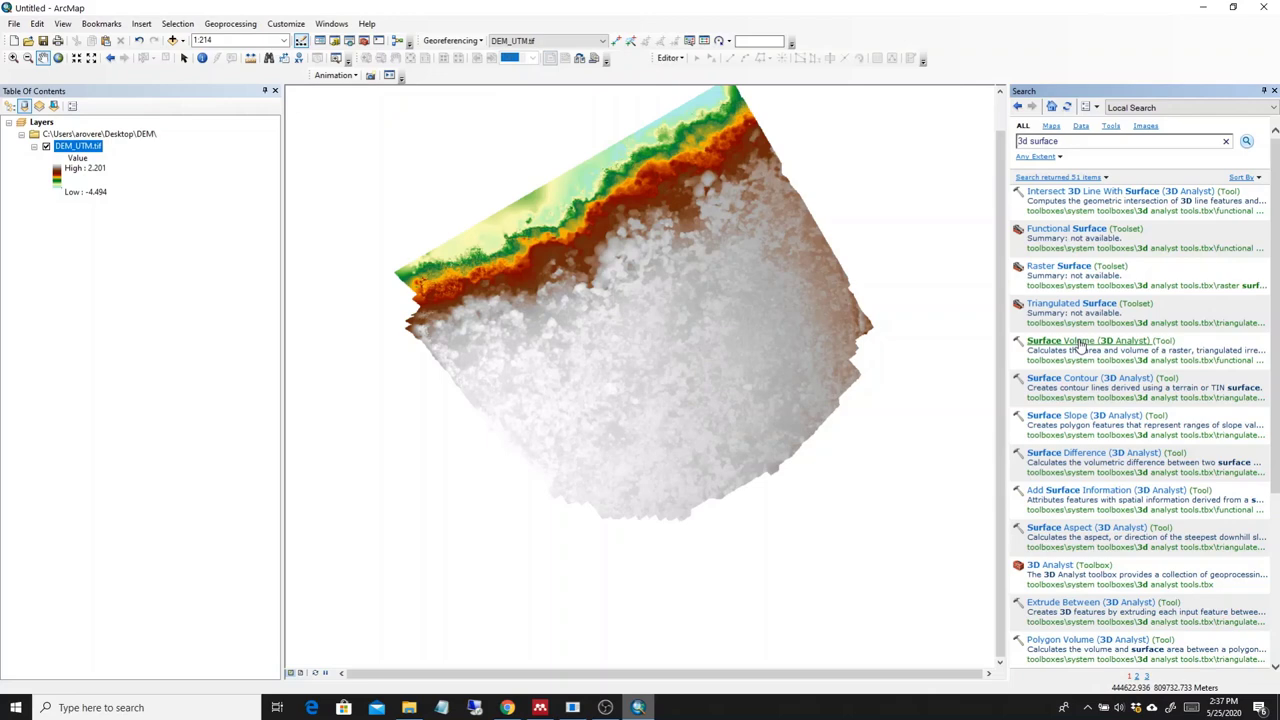
pyautogui.click(1080, 345)
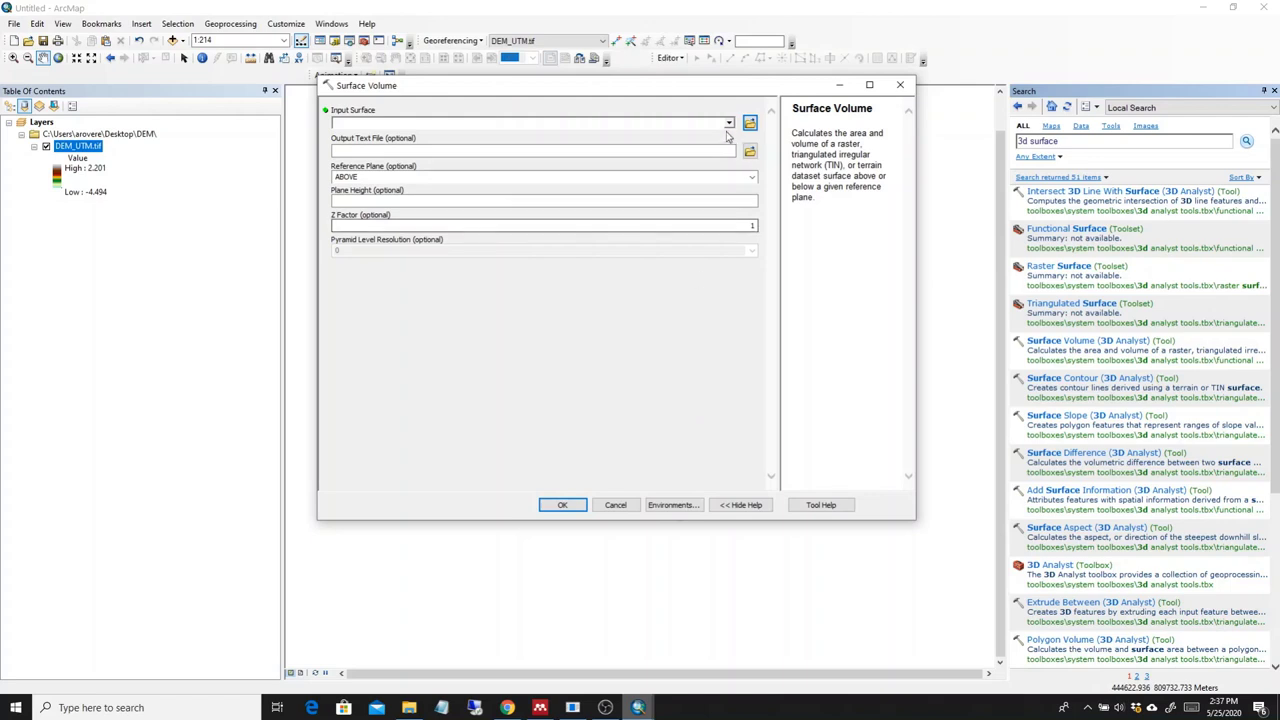
# Set Input Surface to DEM_UTM.tif and the output text file to Surface_3d_Arcgis.
pyautogui.click(729, 124)
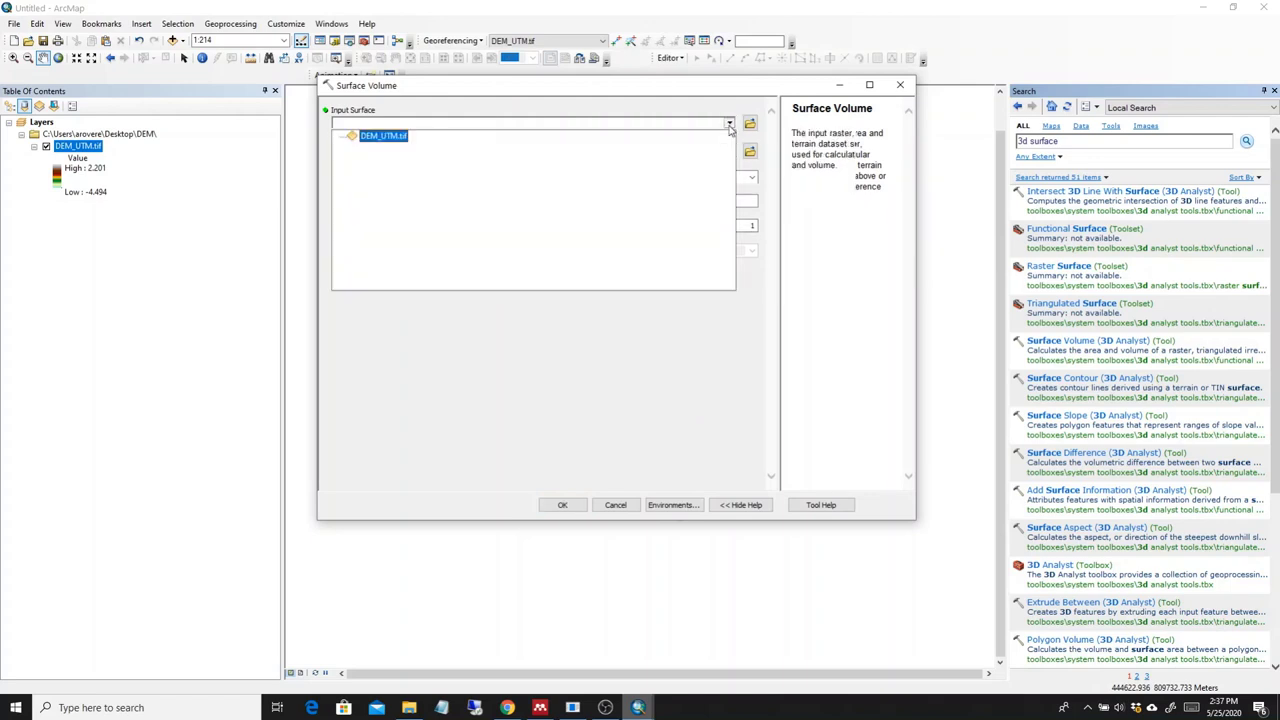
pyautogui.click(385, 136)
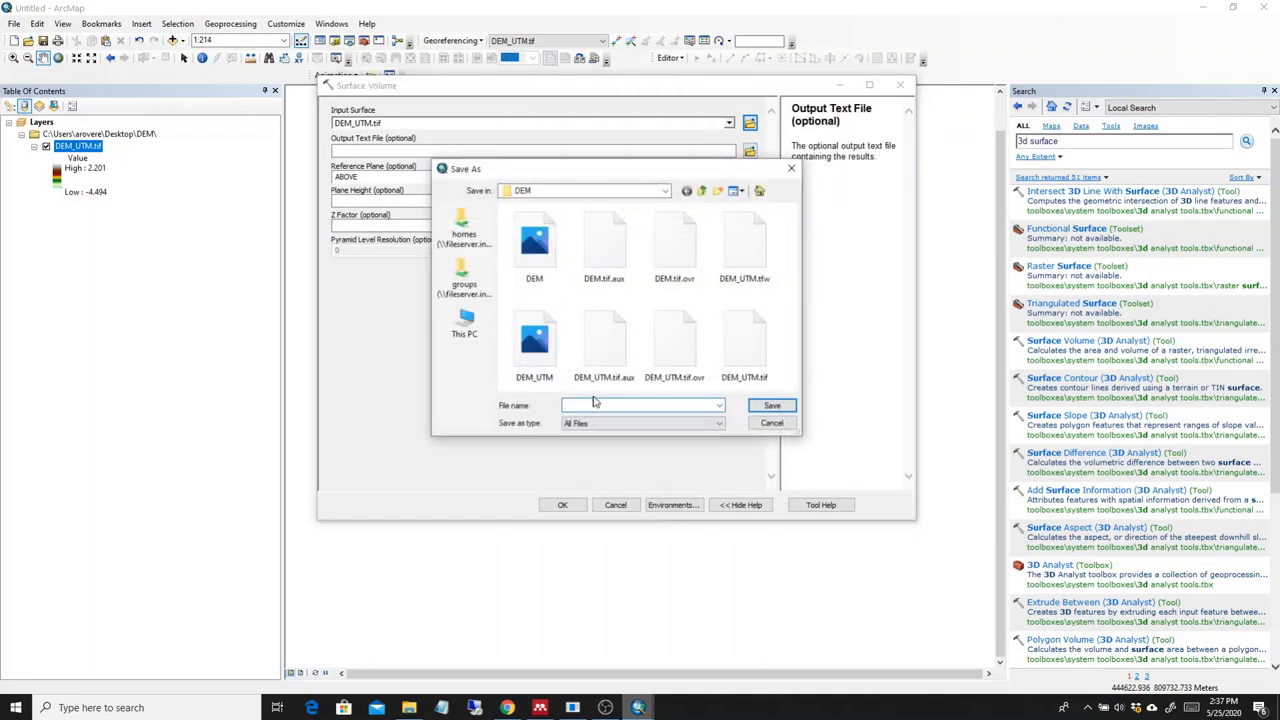
pyautogui.write('Surface_3d_Arcgis')
pyautogui.press('Return')
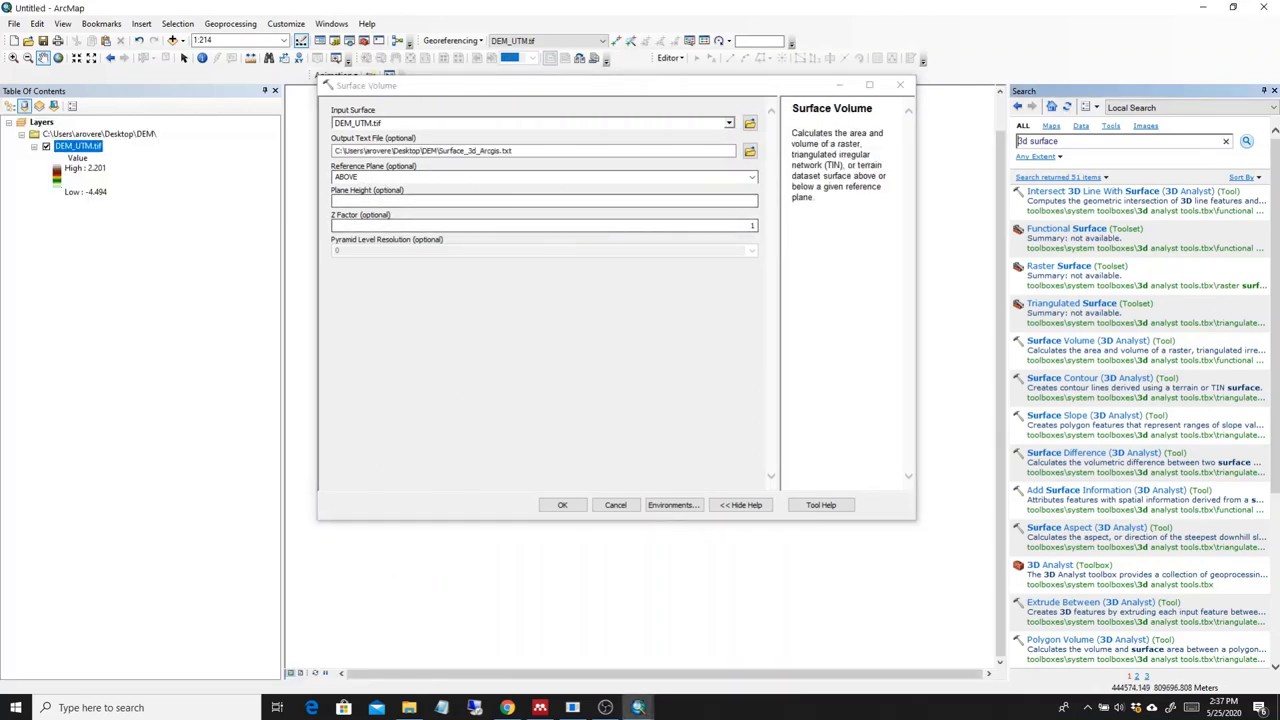
# Show the Surface Volume help page in Chrome at its Summary and reference-plane illustration.
pyautogui.click(507, 707)
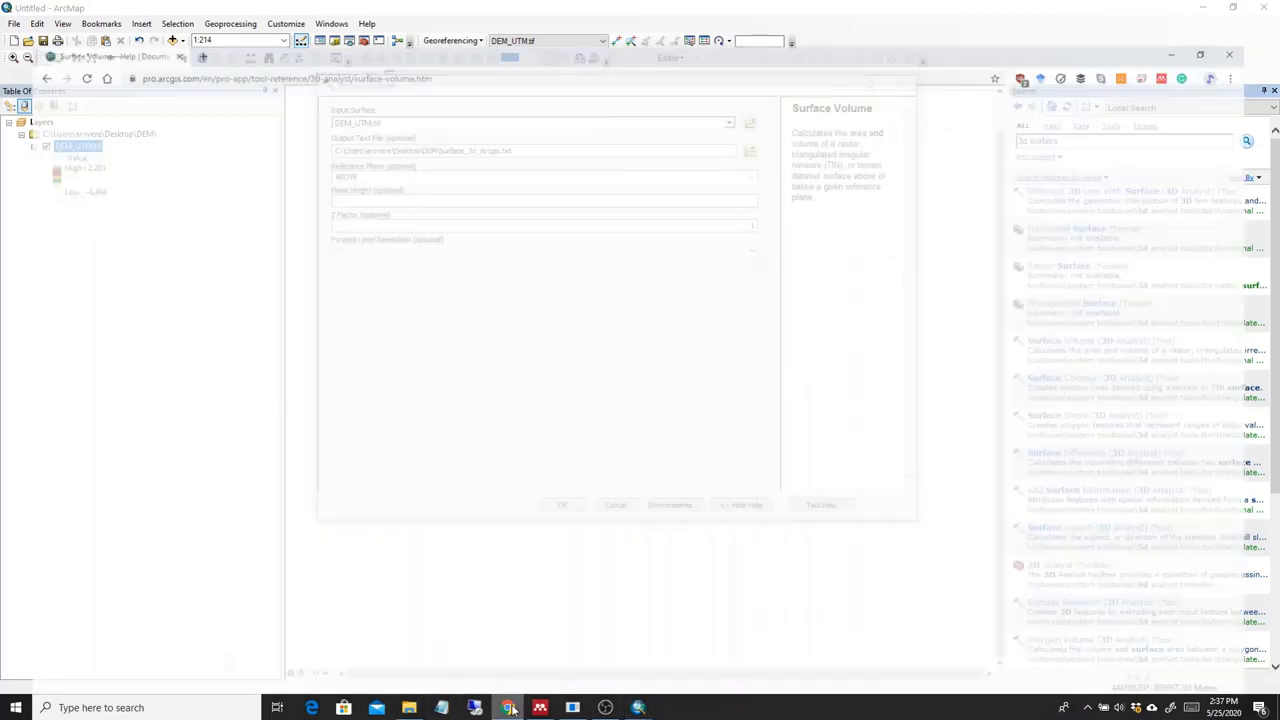
pyautogui.scroll(3, 686, 334)
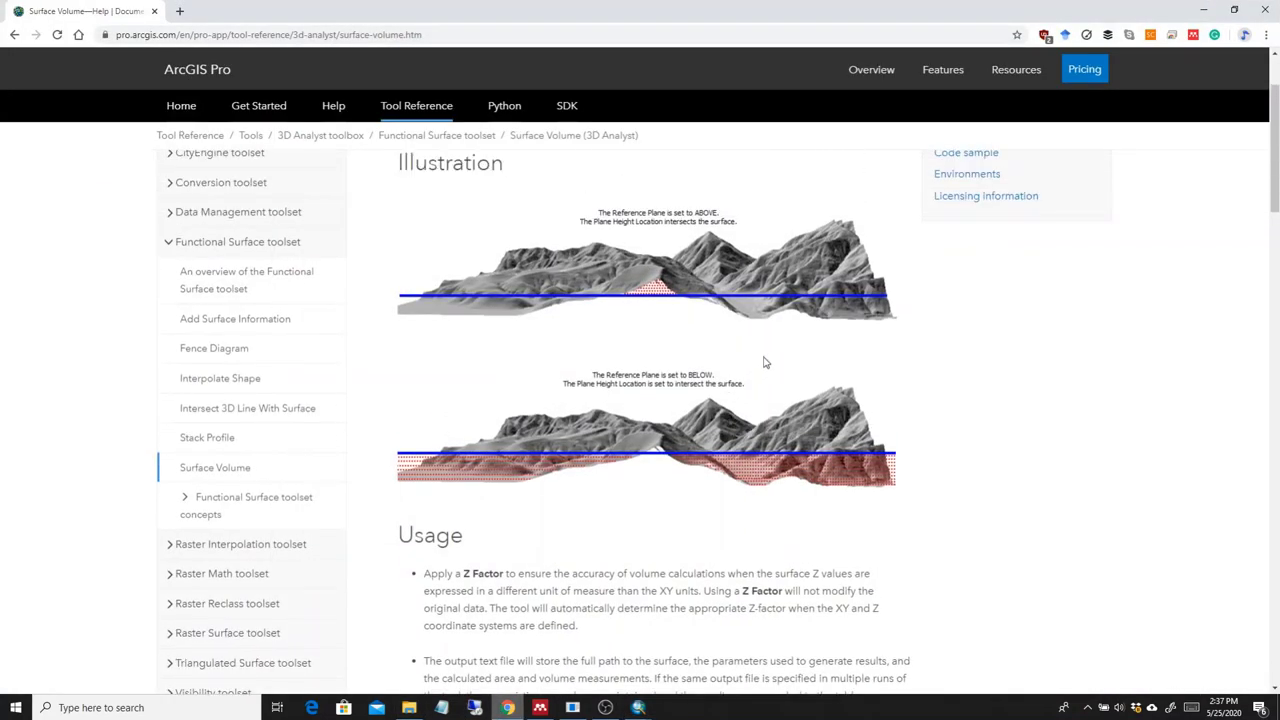
pyautogui.scroll(-1, 703, 346)
pyautogui.scroll(1, 734, 350)
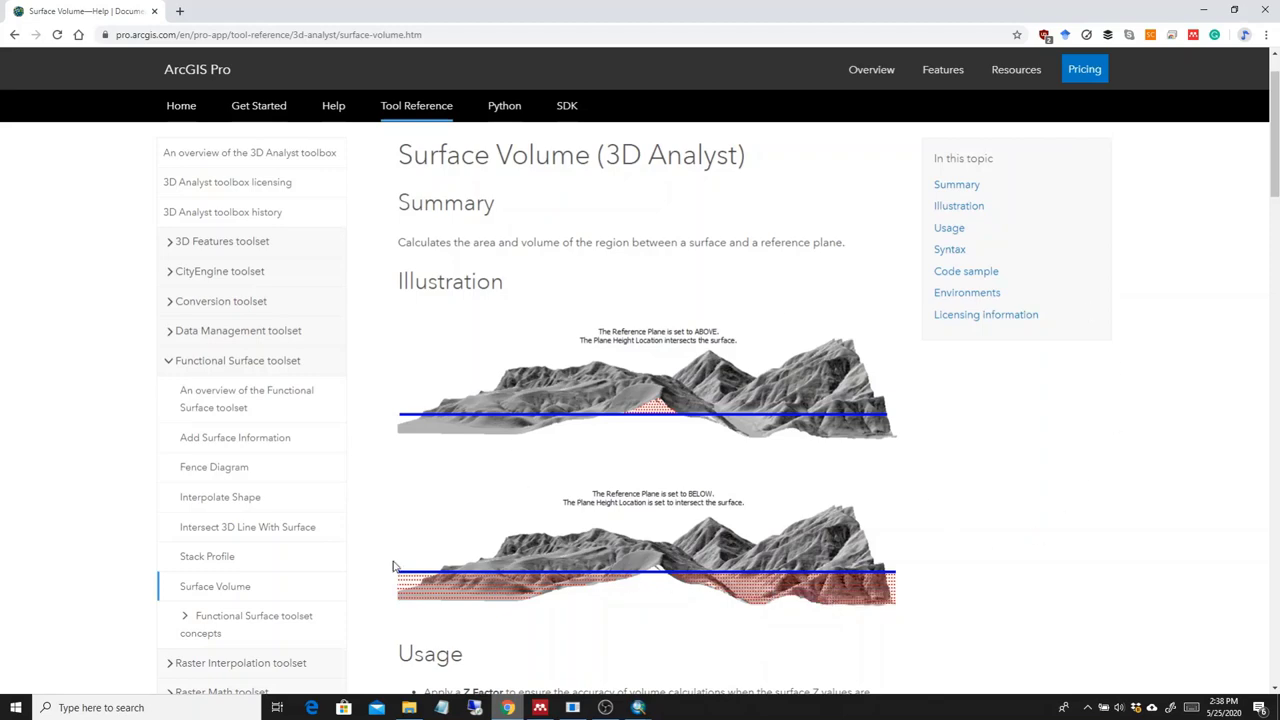
# Run Surface Volume on DEM_UTM.tif with reference plane BELOW and plane height 10.
pyautogui.click(1204, 11)
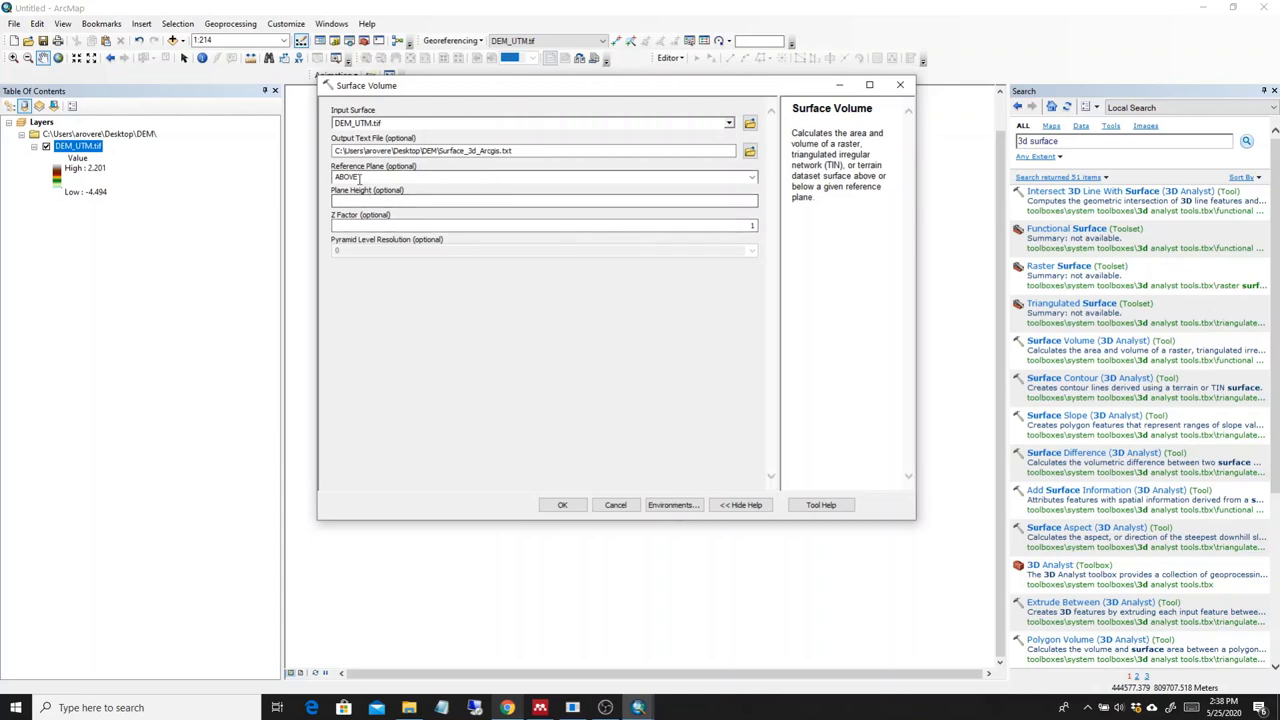
pyautogui.click(671, 180)
pyautogui.click(752, 177)
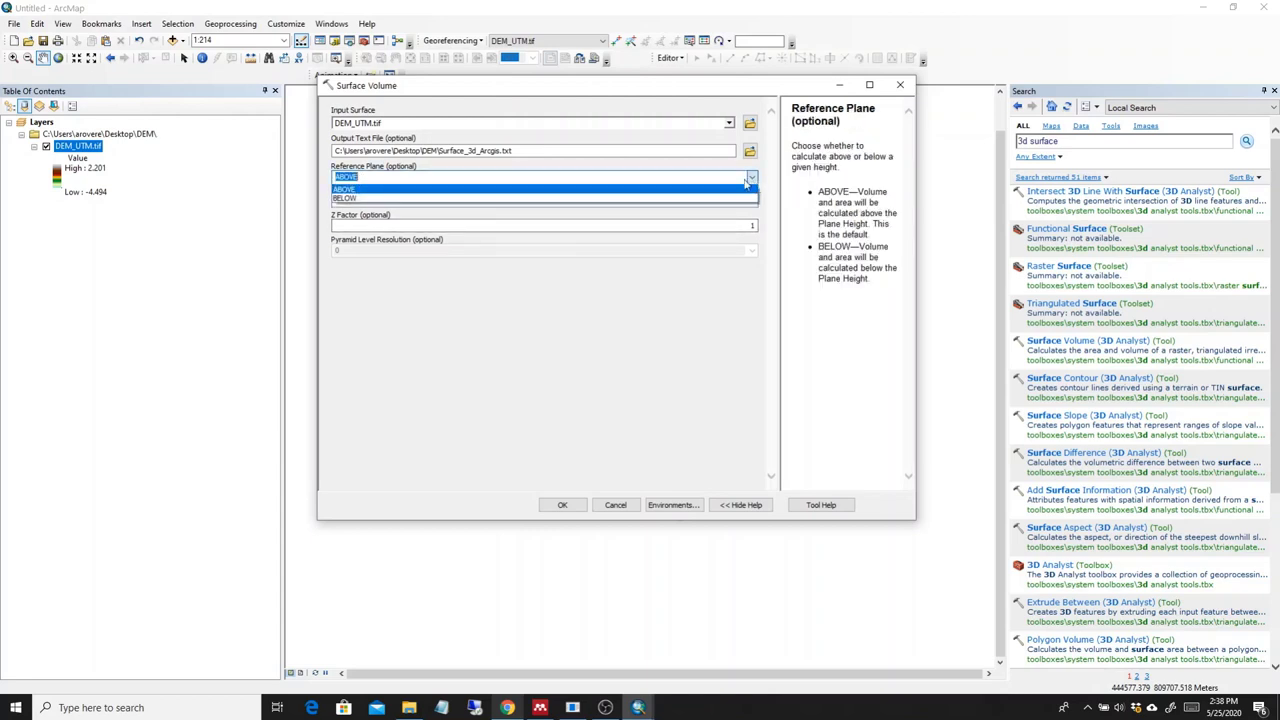
pyautogui.click(588, 194)
pyautogui.click(363, 202)
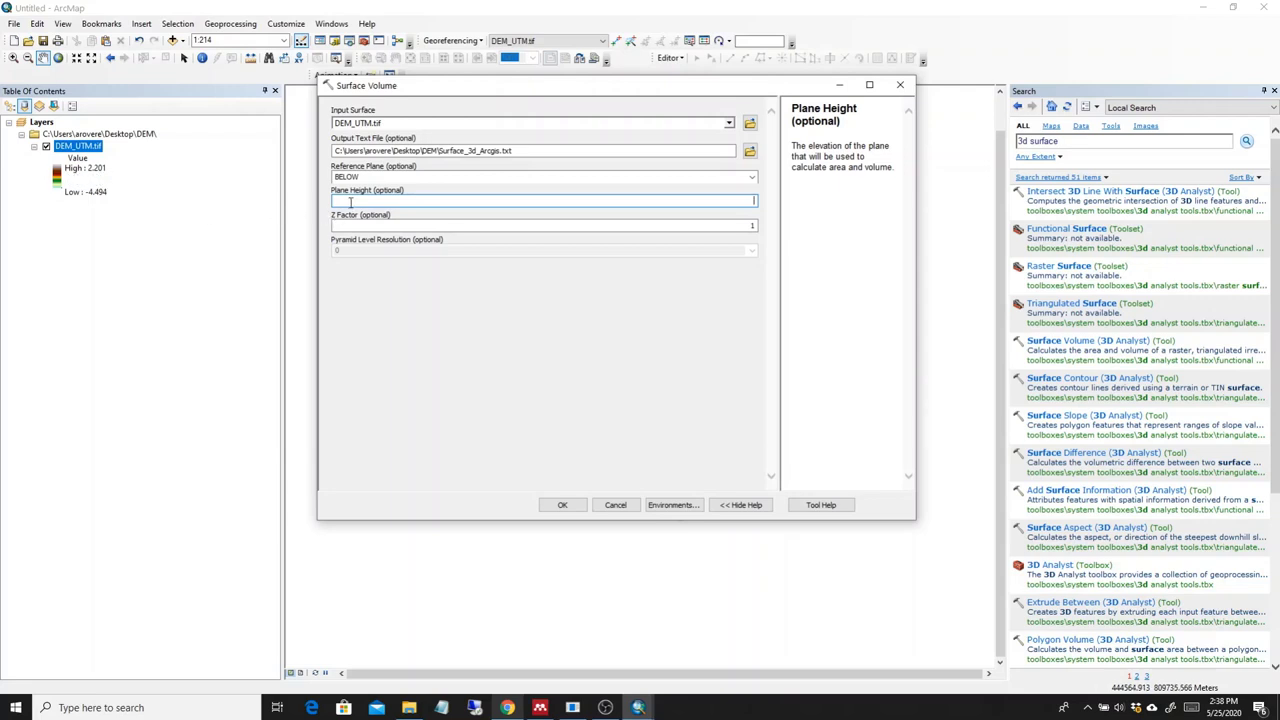
pyautogui.write('10')
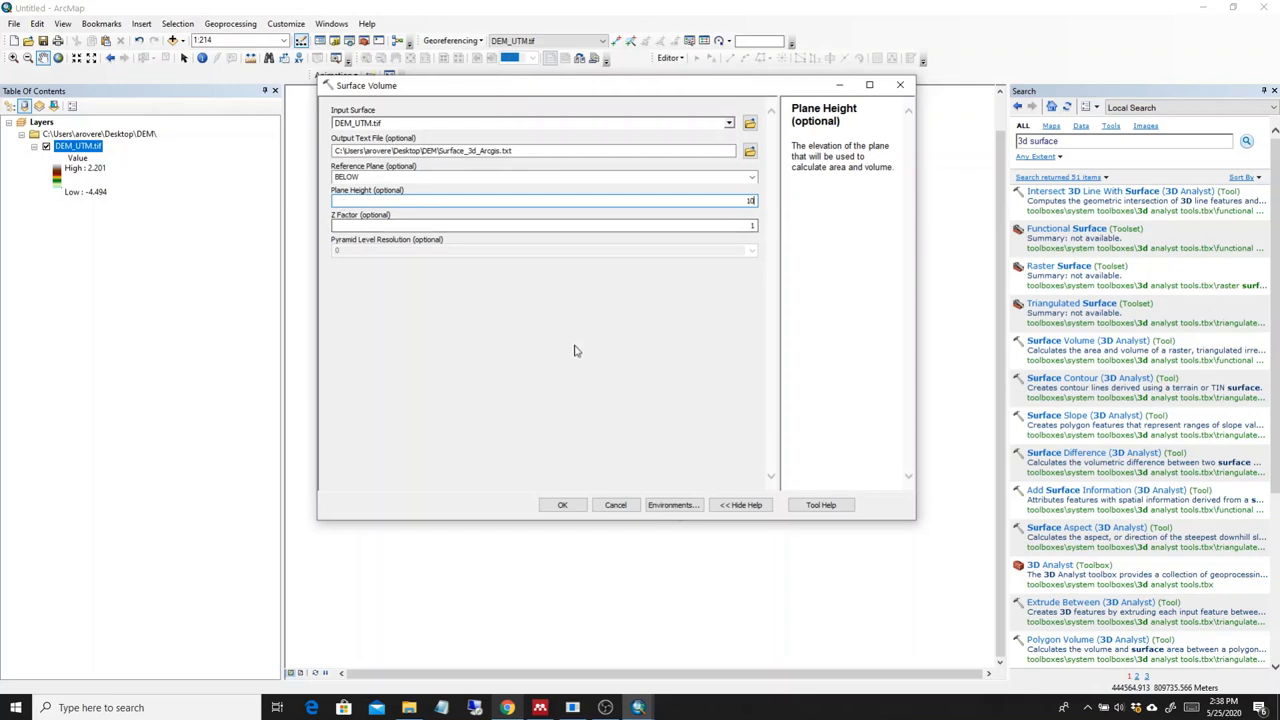
pyautogui.click(751, 226)
pyautogui.click(565, 430)
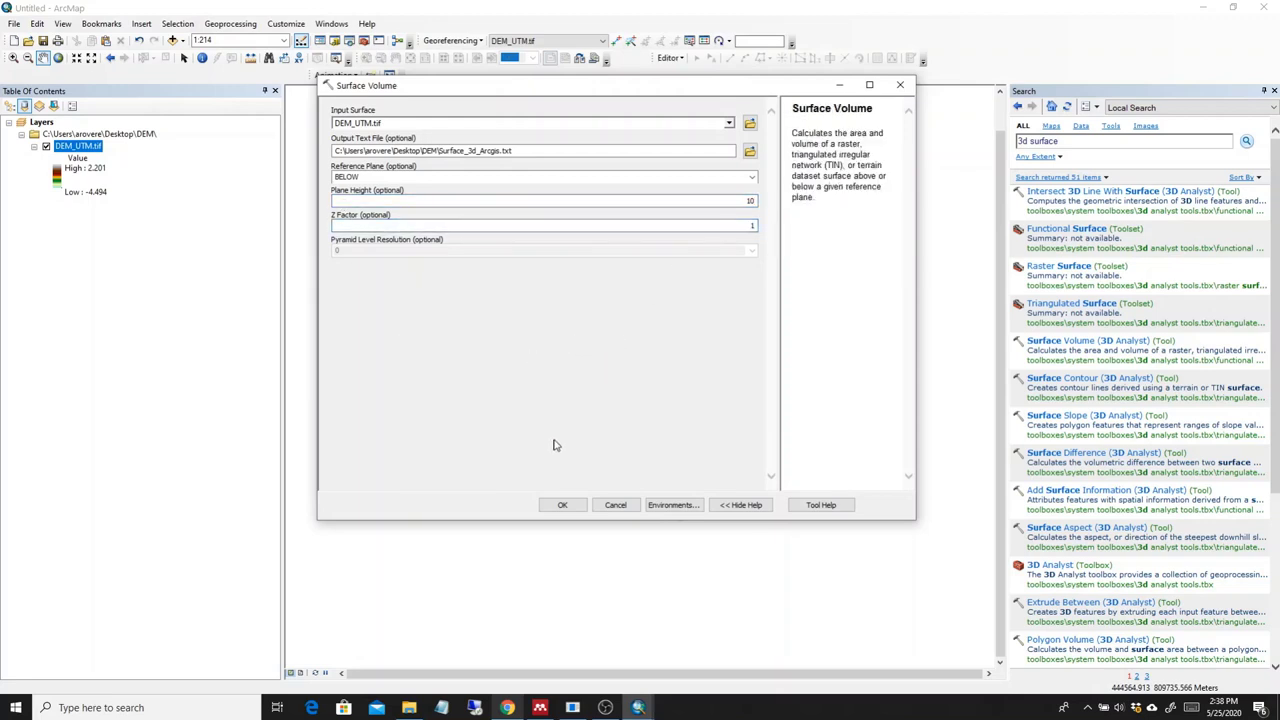
pyautogui.click(565, 505)
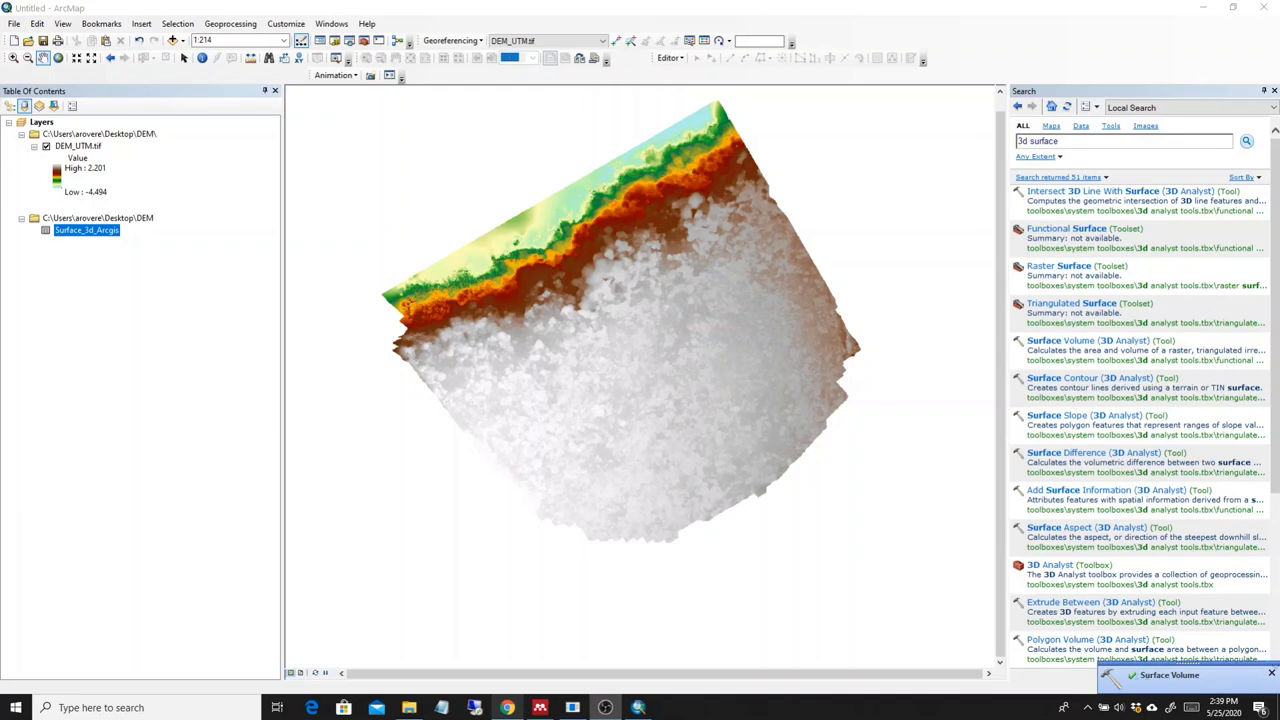
# Open and dock the Surface_3d_Arcgis table, then select the Area_3D value 1478.675334.
pyautogui.rightClick(82, 236)
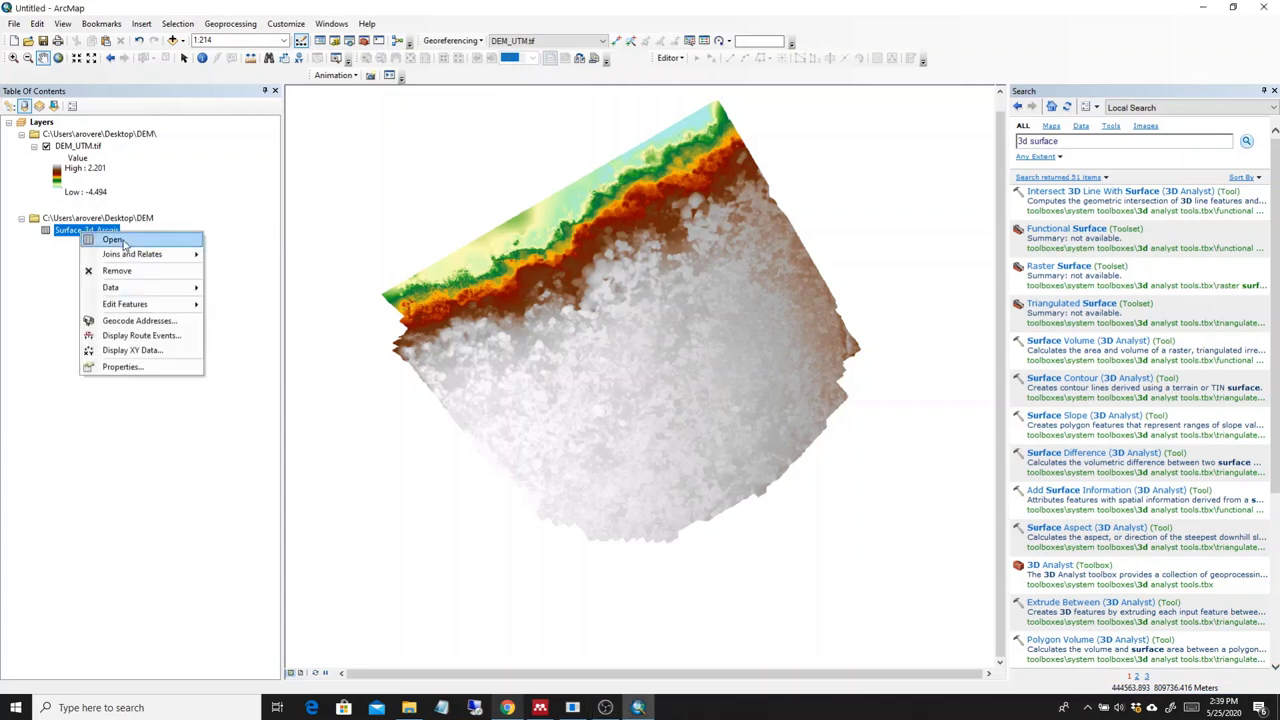
pyautogui.click(124, 246)
pyautogui.moveTo(936, 36); pyautogui.dragTo(604, 40)
pyautogui.click(686, 99)
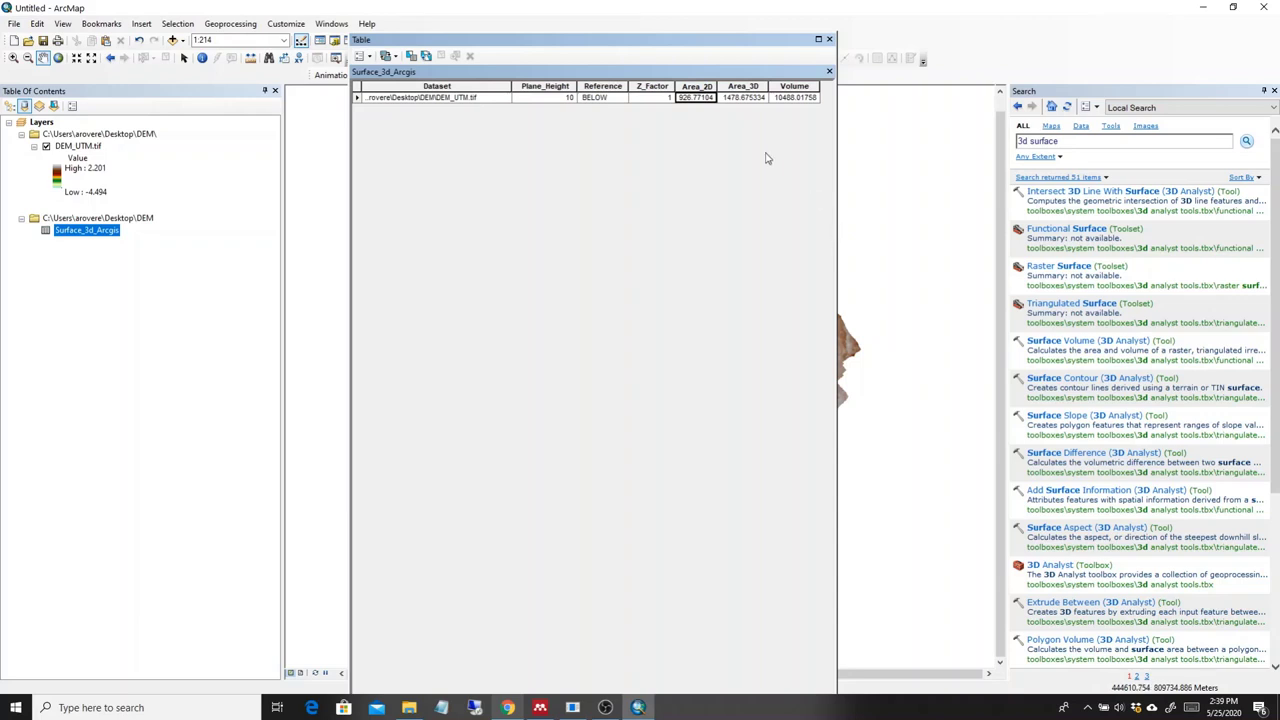
pyautogui.click(750, 99)
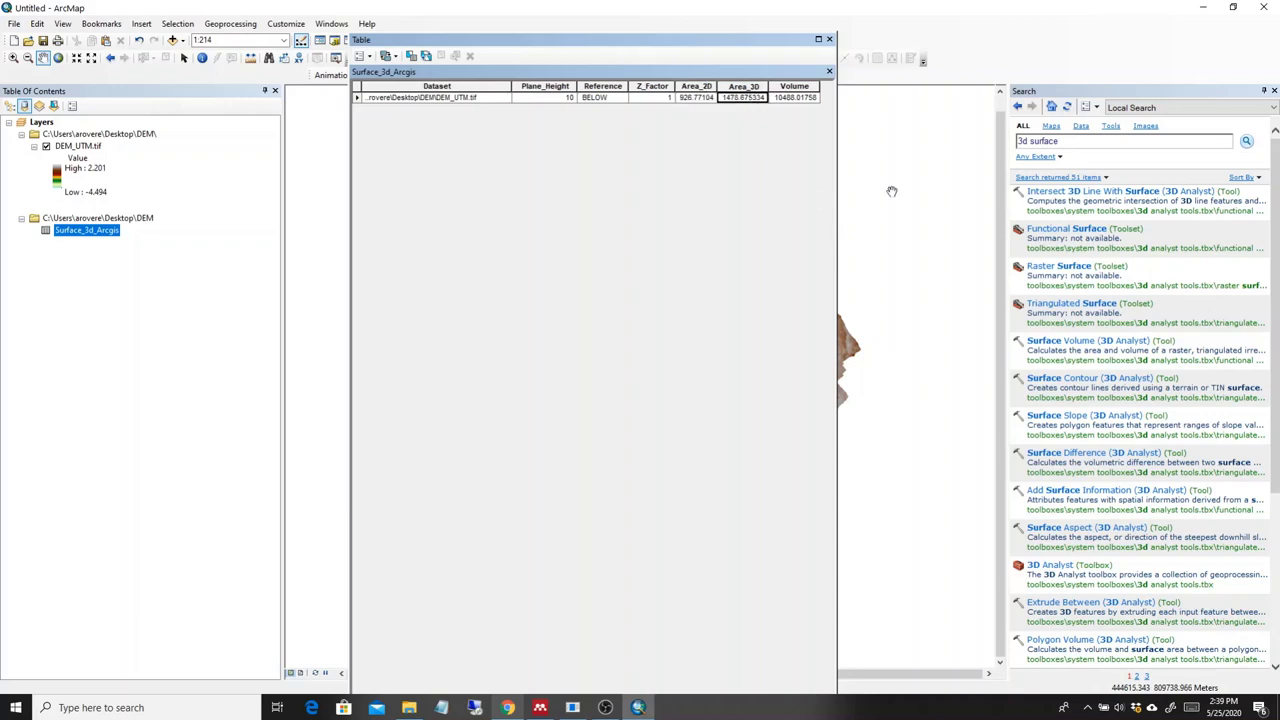
# Close the results table and trace the DEM outline to measure its flat area, about 869 m².
pyautogui.click(829, 40)
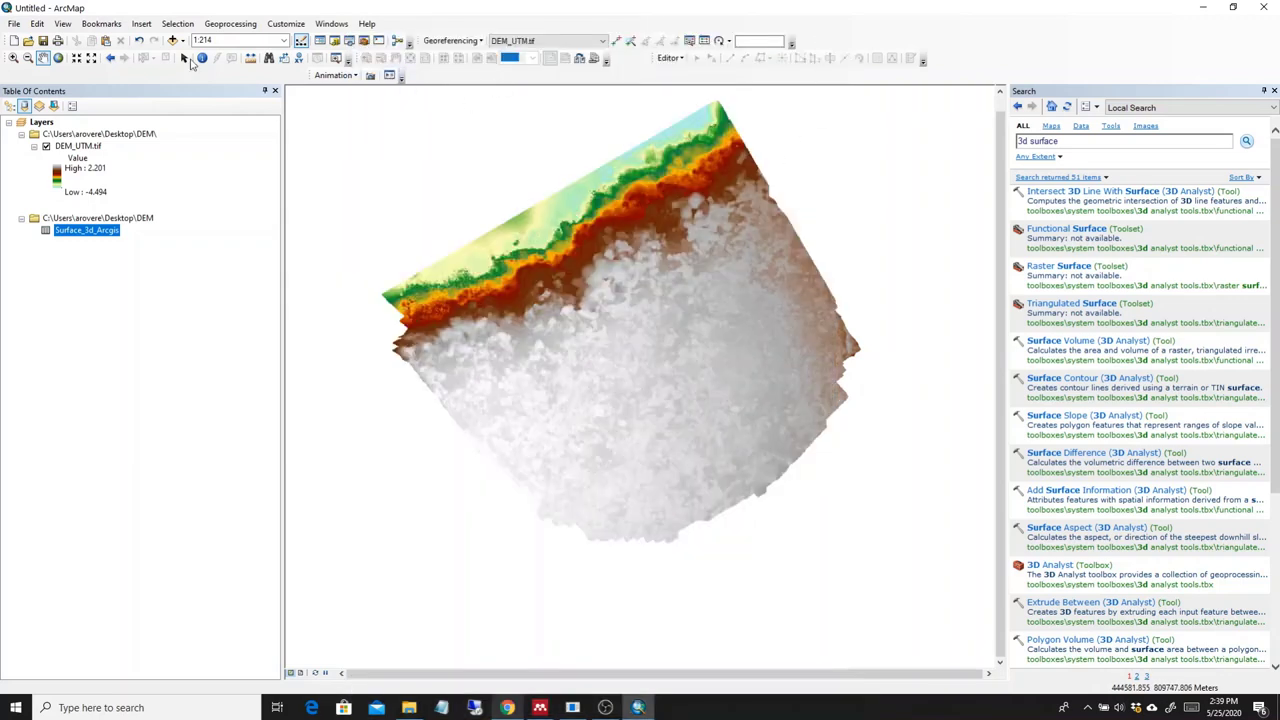
pyautogui.click(252, 58)
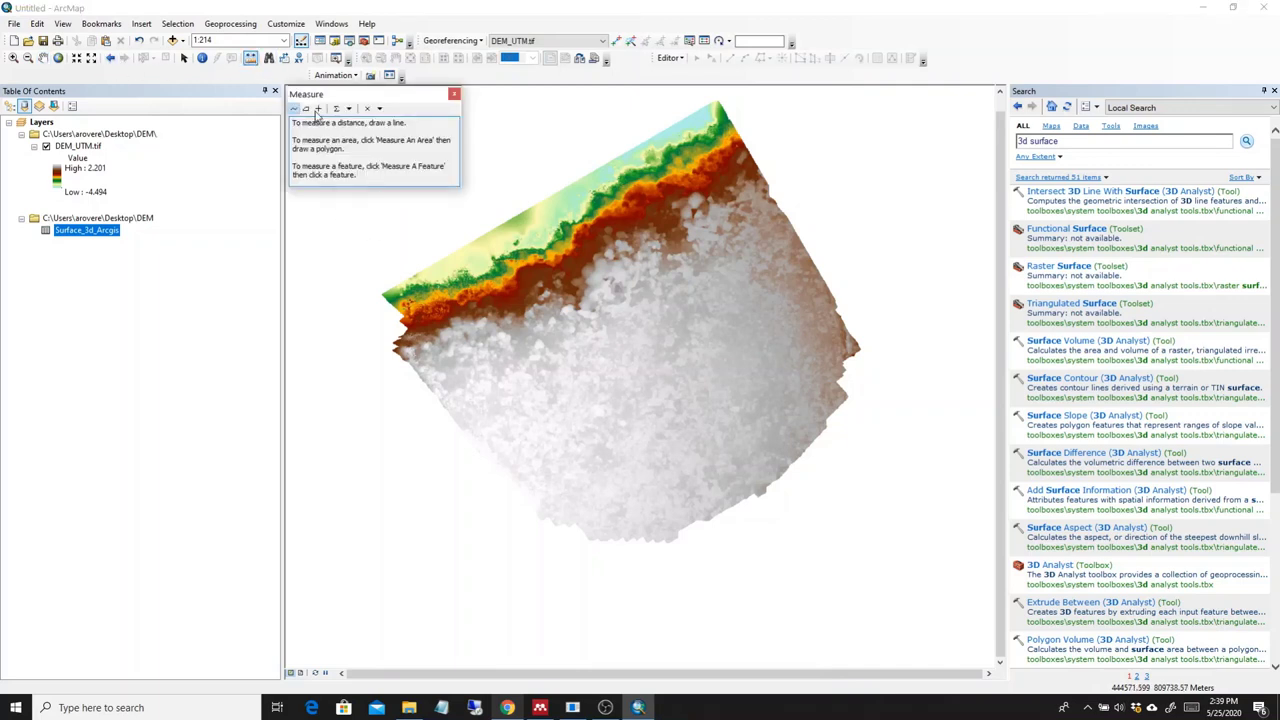
pyautogui.click(306, 108)
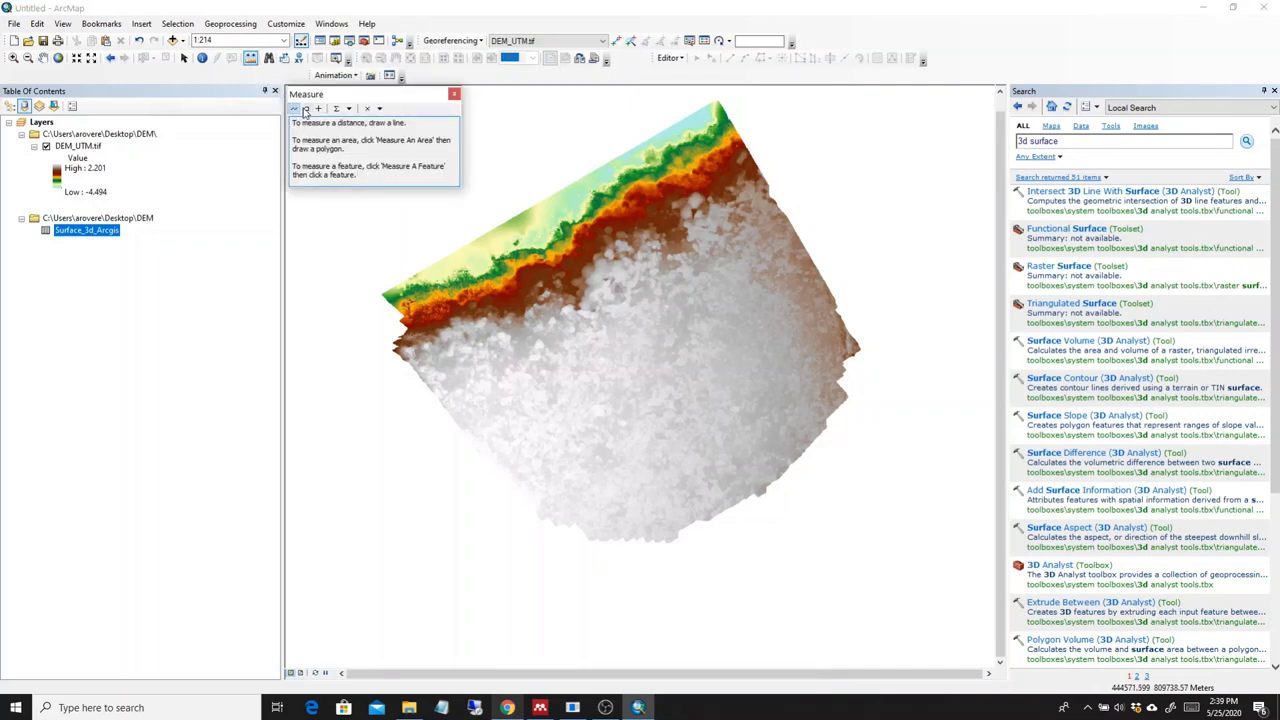
pyautogui.click(386, 296)
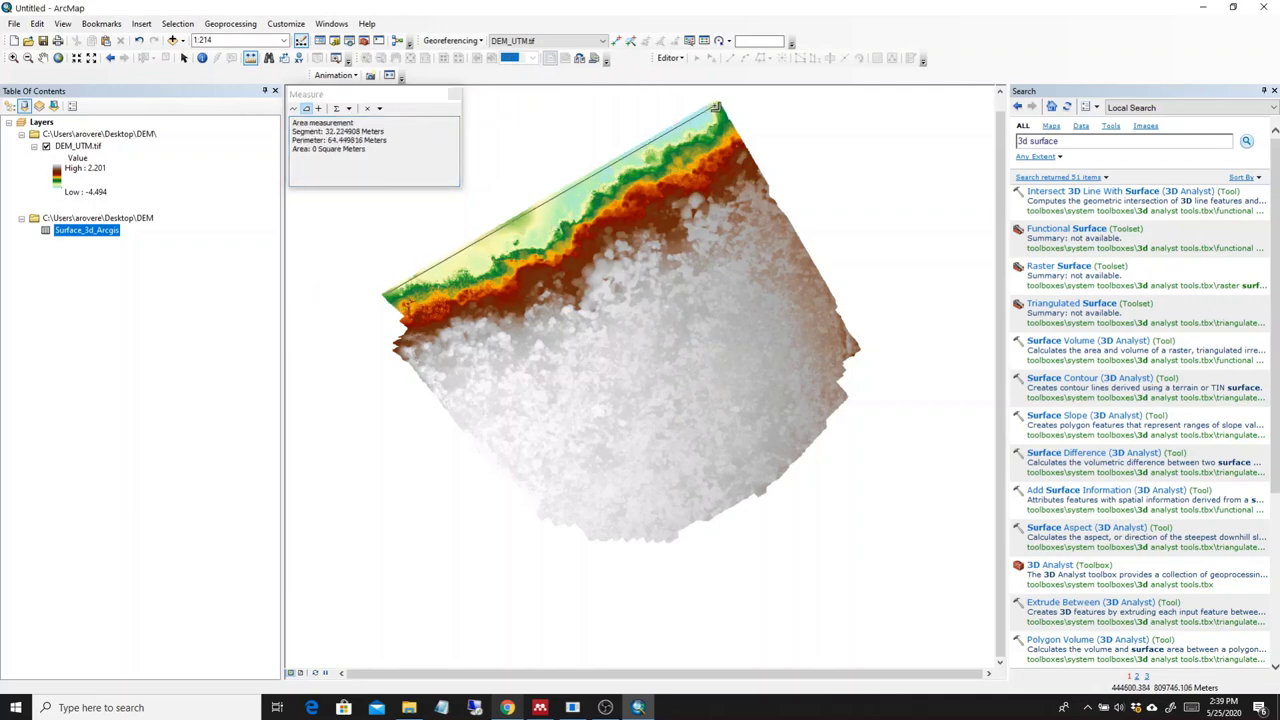
pyautogui.click(716, 106)
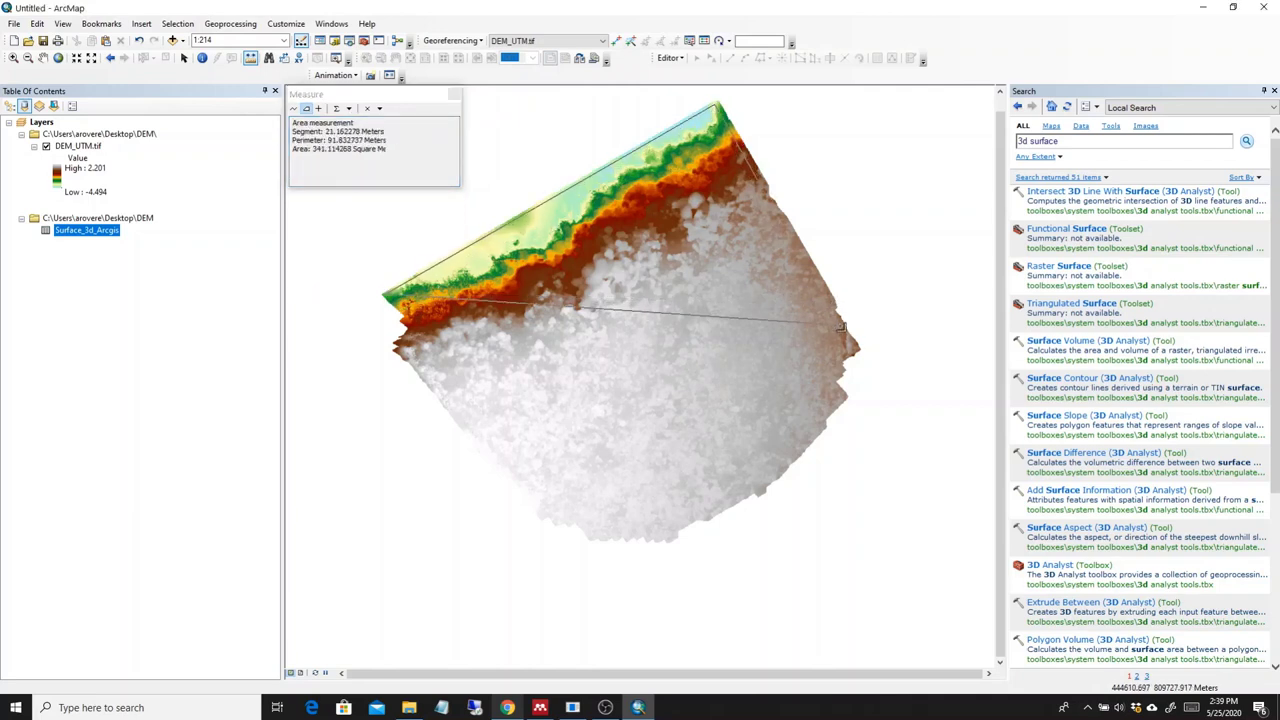
pyautogui.click(852, 374)
pyautogui.click(736, 481)
pyautogui.click(681, 525)
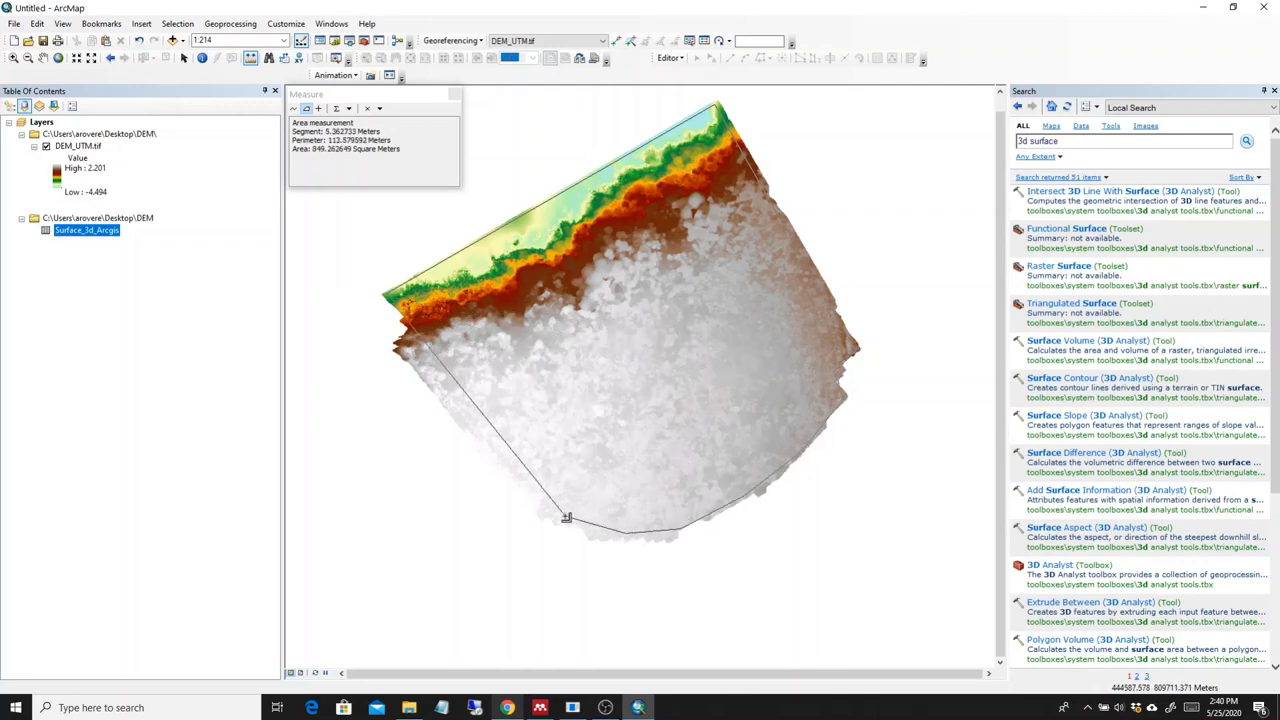
pyautogui.click(594, 538)
pyautogui.click(504, 446)
pyautogui.click(413, 356)
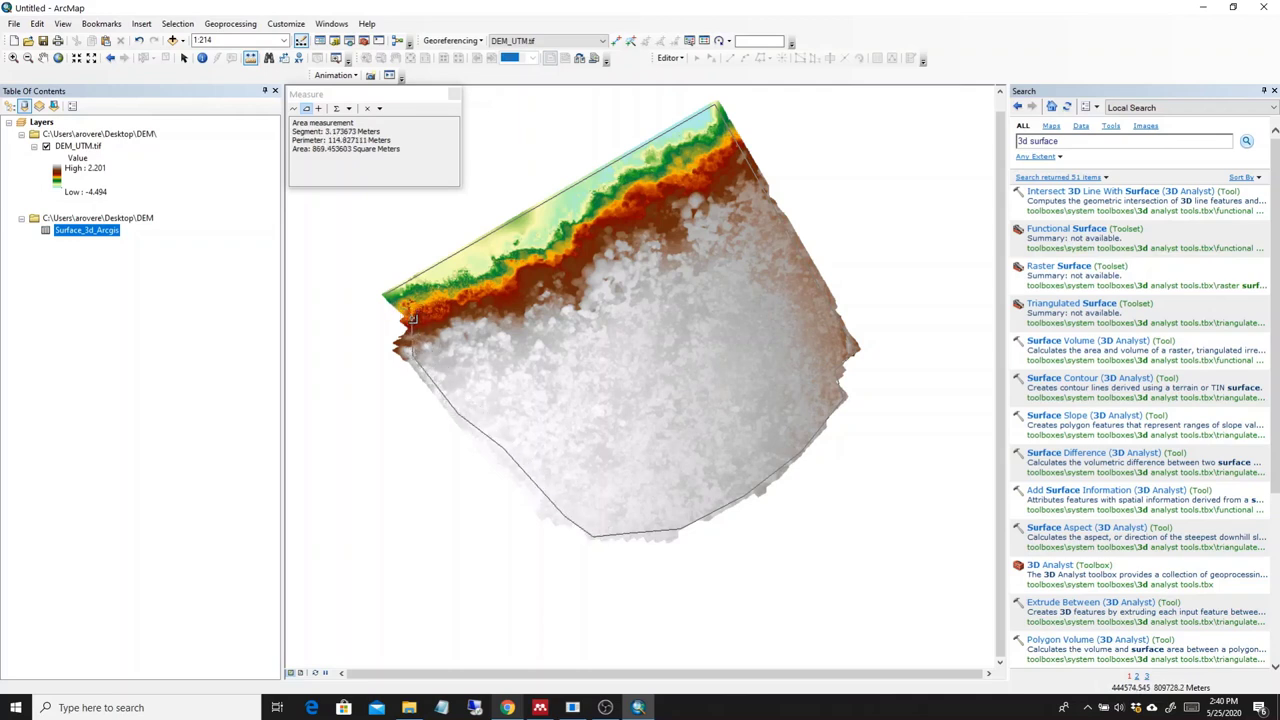
pyautogui.click(410, 318)
# Close the Measure window, nudge the map, and quit ArcMap without saving changes.
pyautogui.click(454, 94)
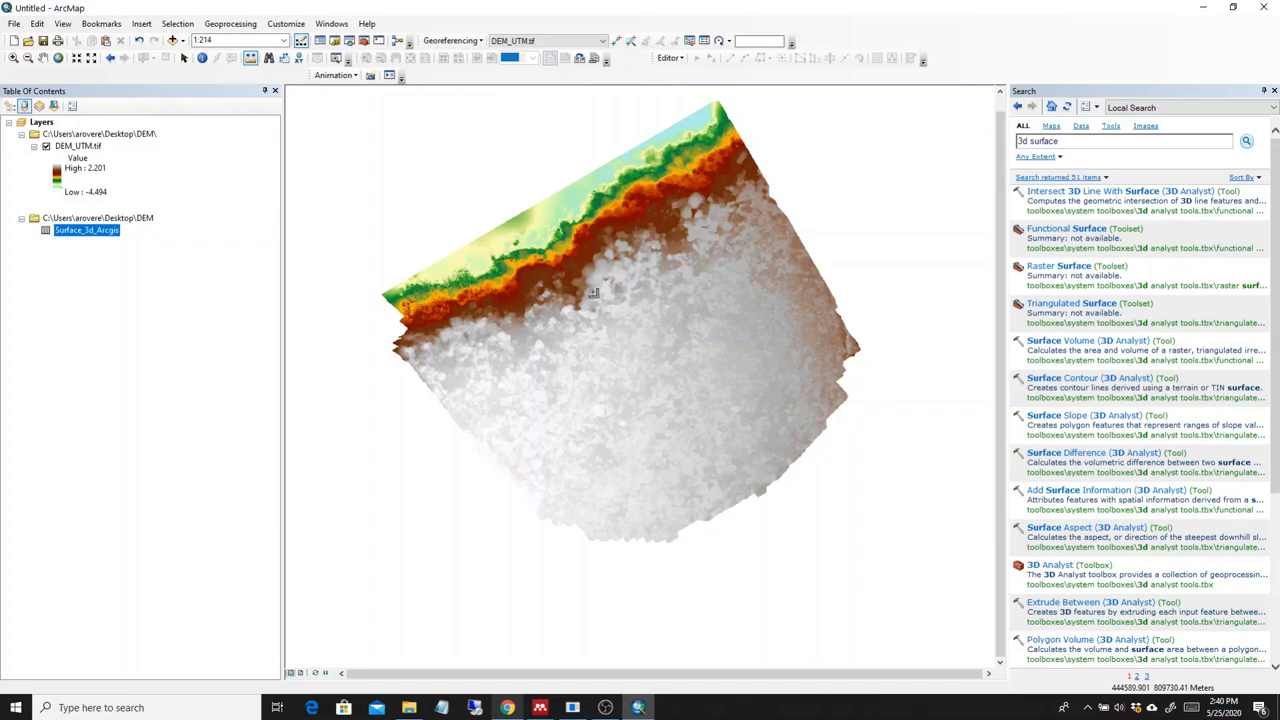
pyautogui.moveTo(594, 295); pyautogui.dragTo(606, 335)
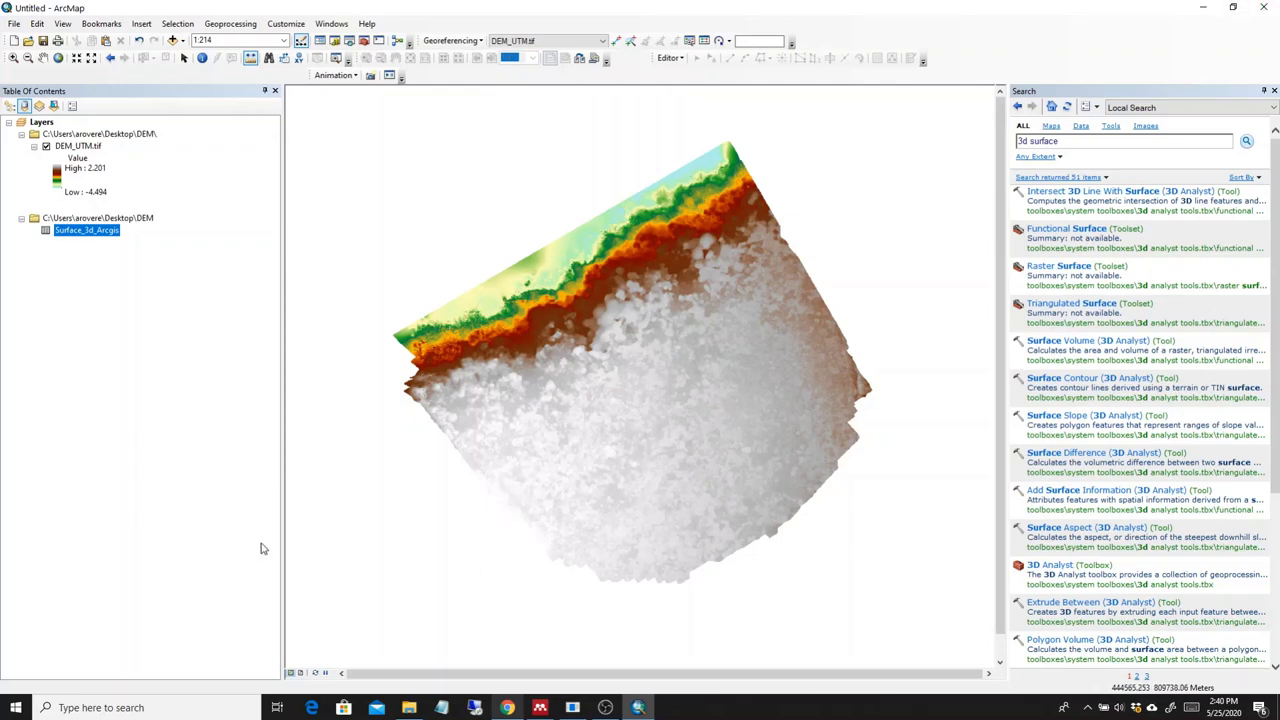
pyautogui.click(1262, 10)
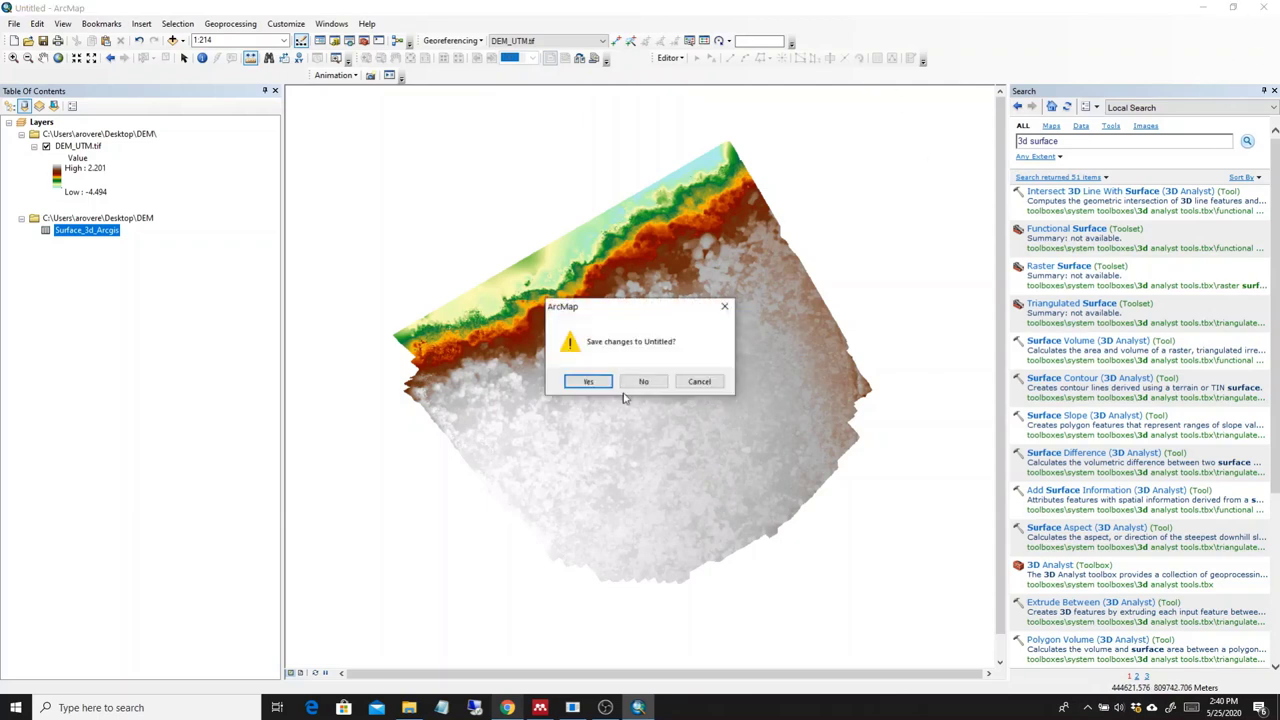
pyautogui.click(642, 382)
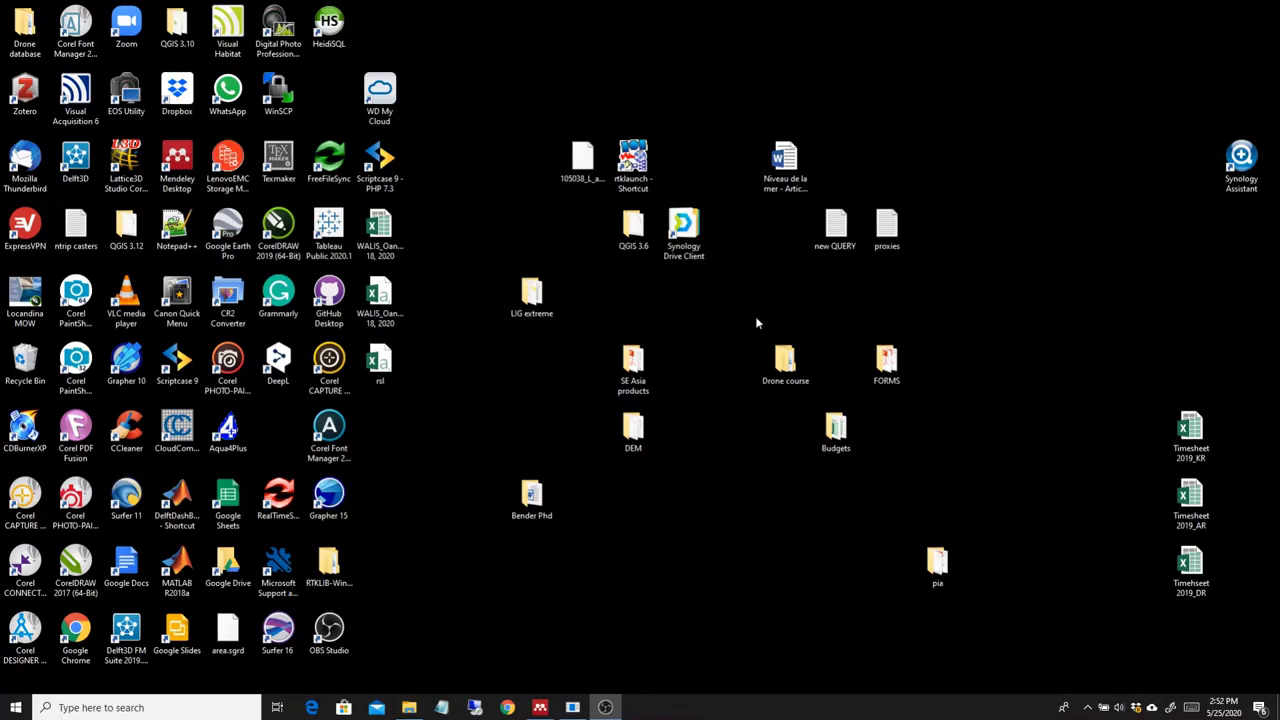
# Search Start for qgis and launch QGIS Desktop 3.10.3 with GRASS 7.8.2.
pyautogui.click(85, 712)
pyautogui.write('qgis')
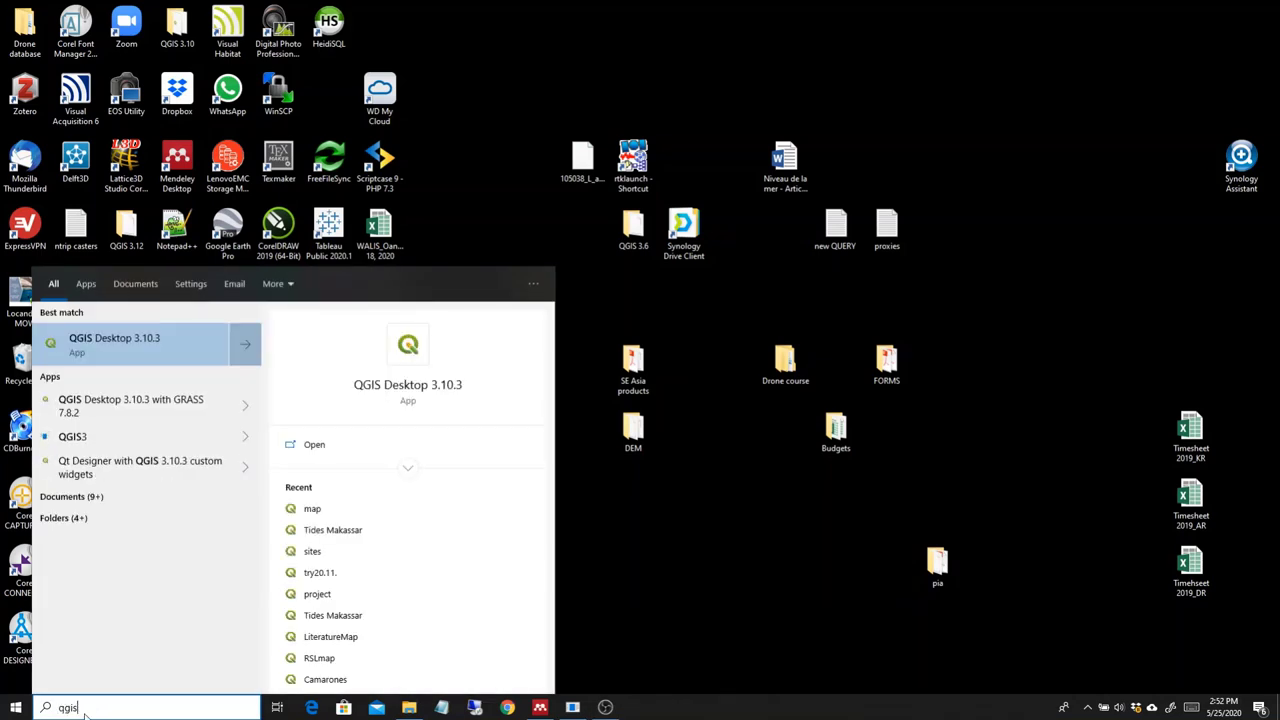
pyautogui.press('Down')
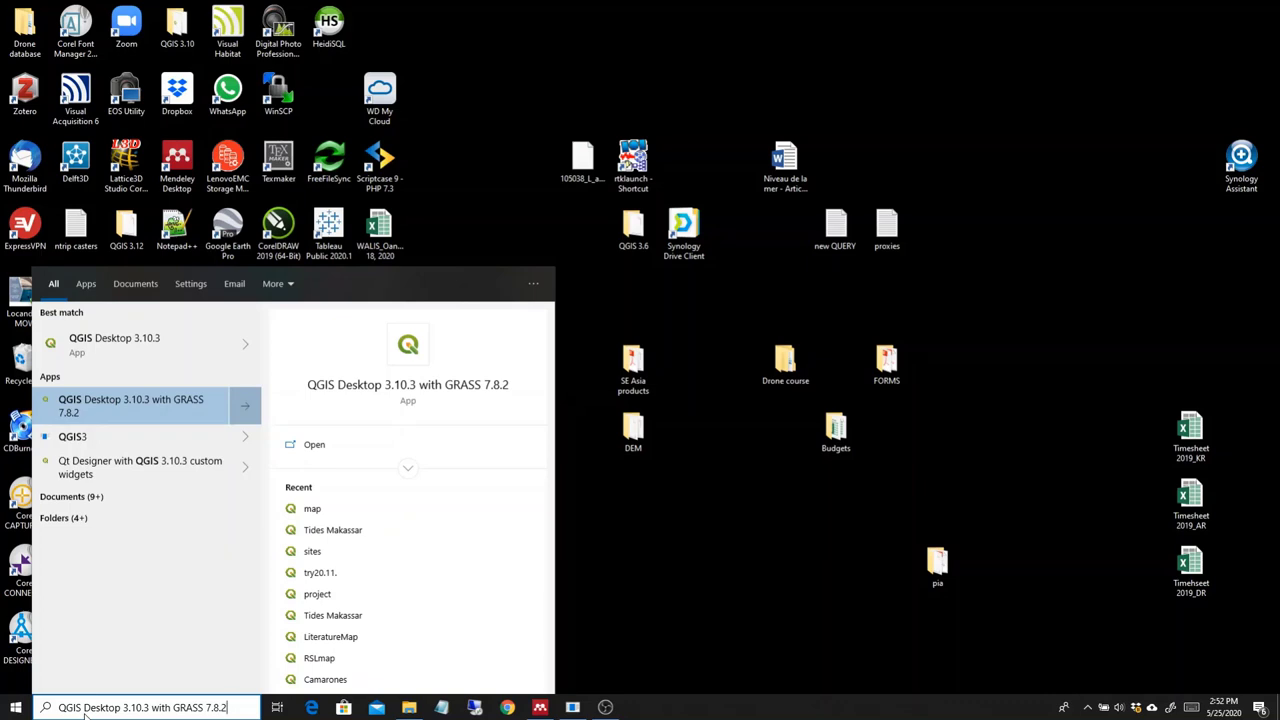
pyautogui.press('Up')
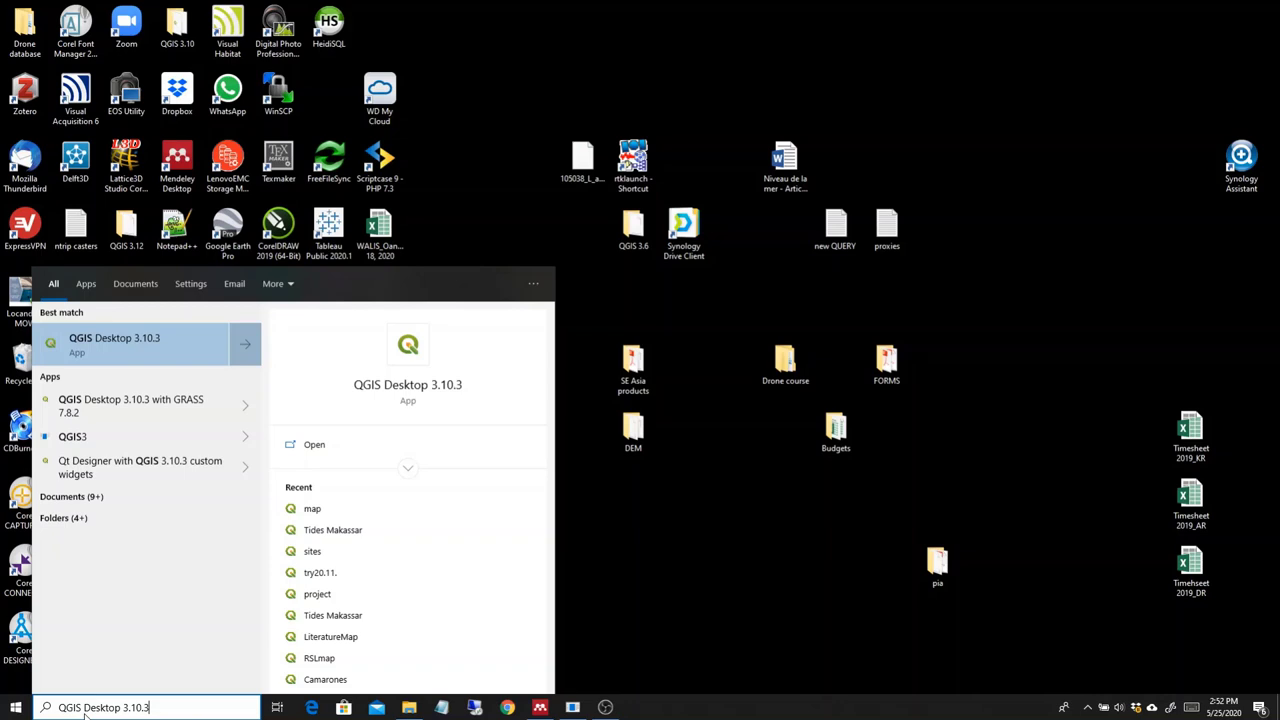
pyautogui.press('Down')
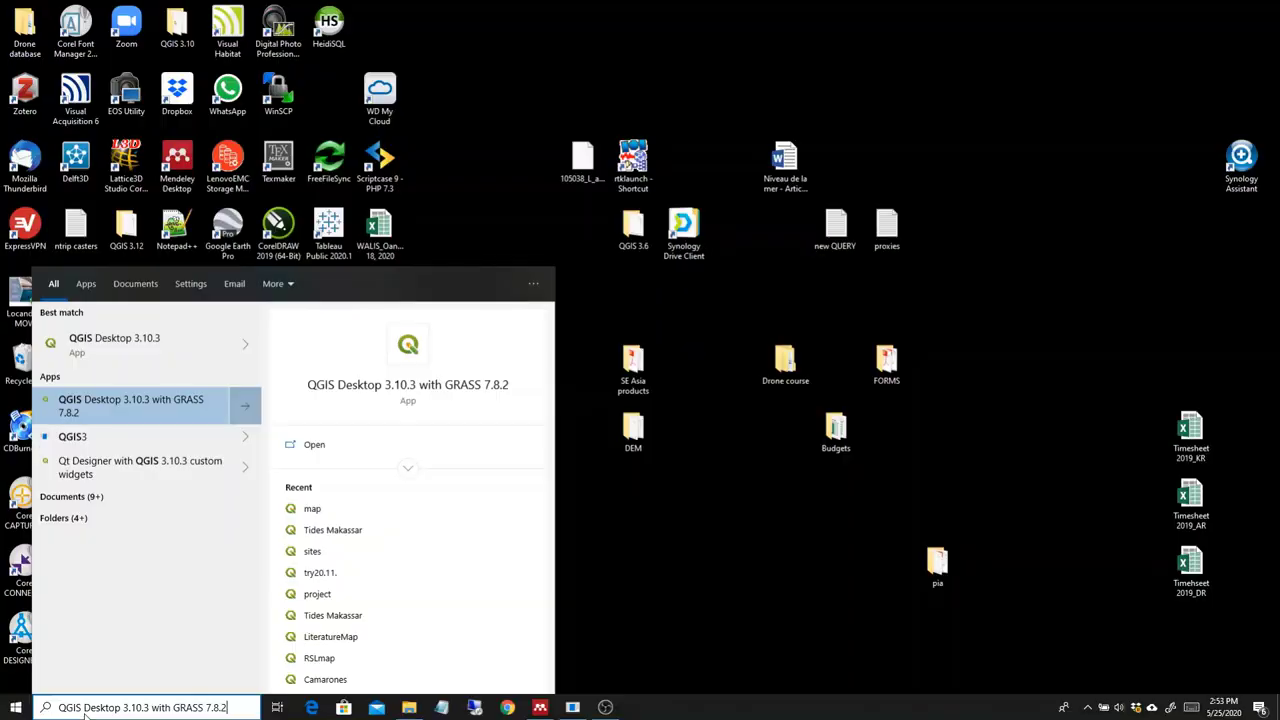
pyautogui.press('Return')
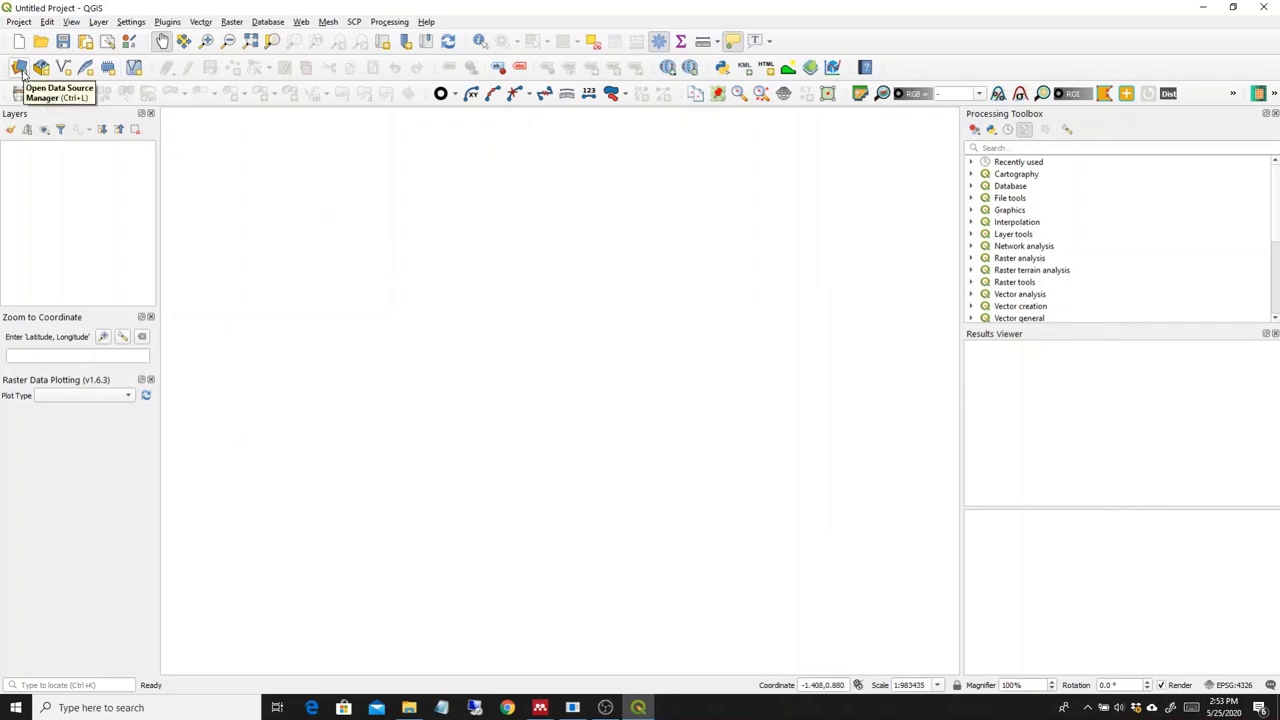
# Add the DEM_UTM raster layer to the QGIS map through the Data Source Manager.
pyautogui.click(20, 69)
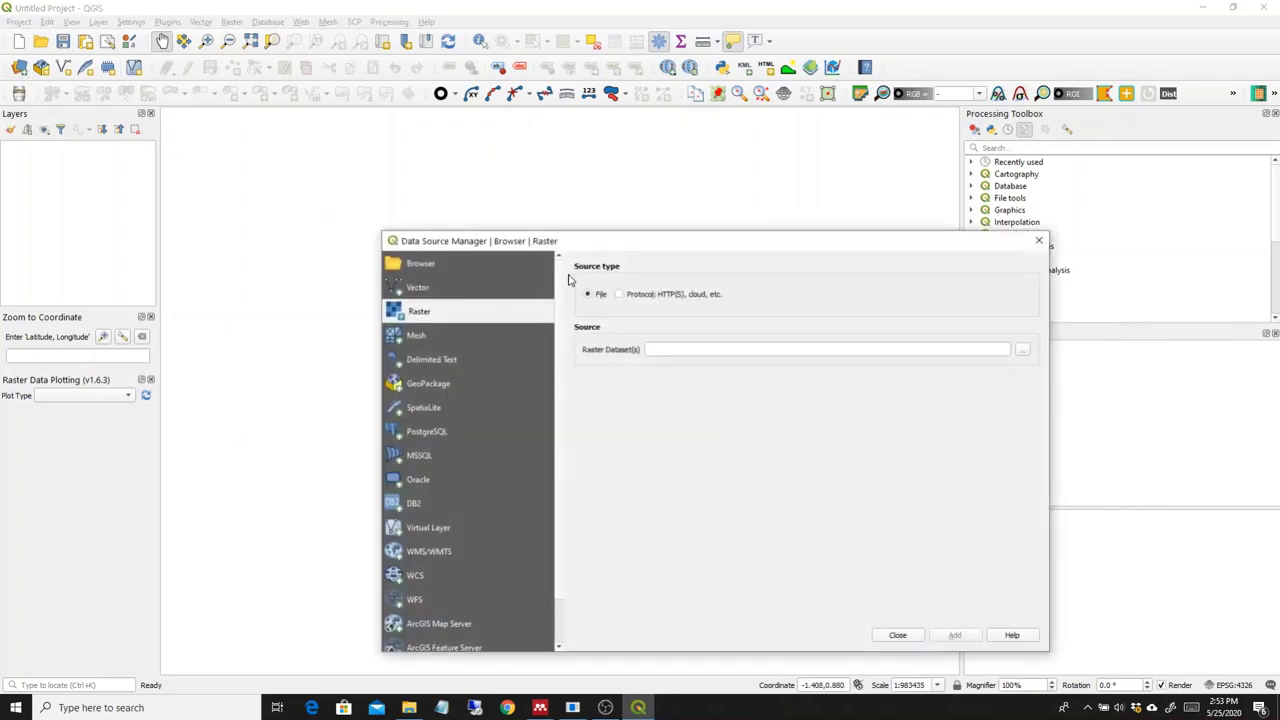
pyautogui.click(1021, 351)
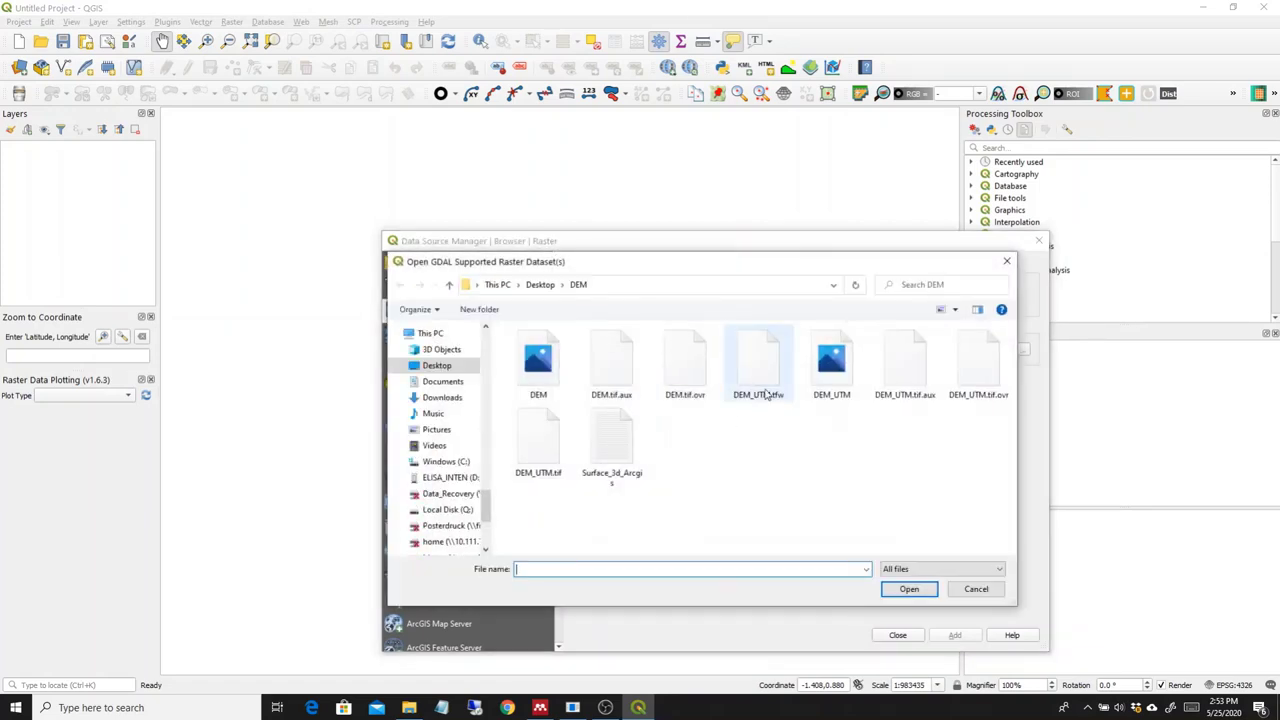
pyautogui.click(831, 362)
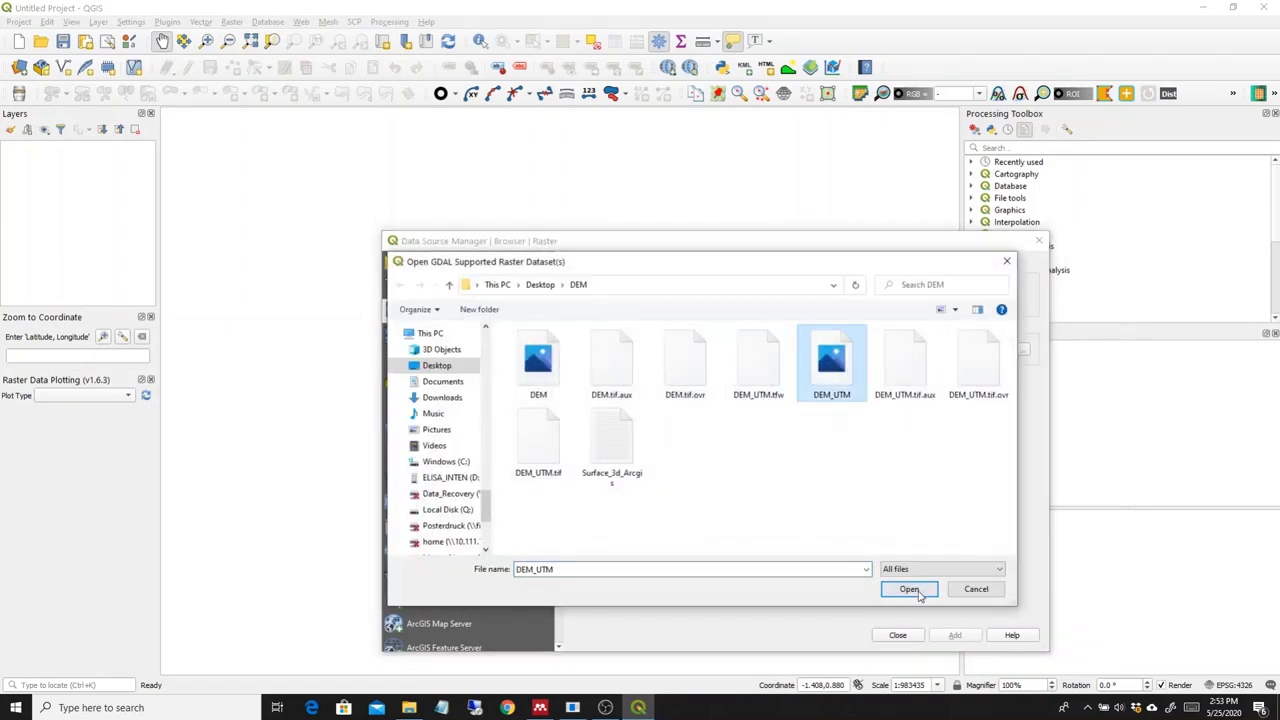
pyautogui.click(909, 589)
pyautogui.click(955, 636)
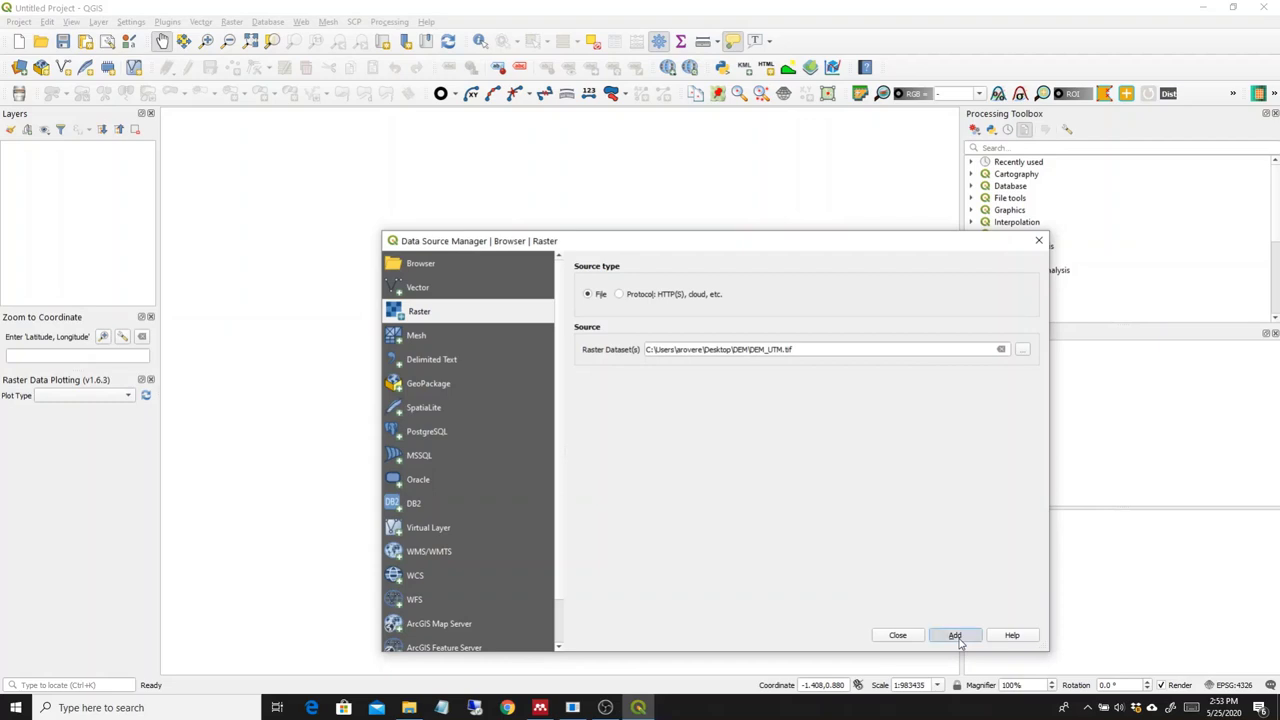
pyautogui.click(900, 637)
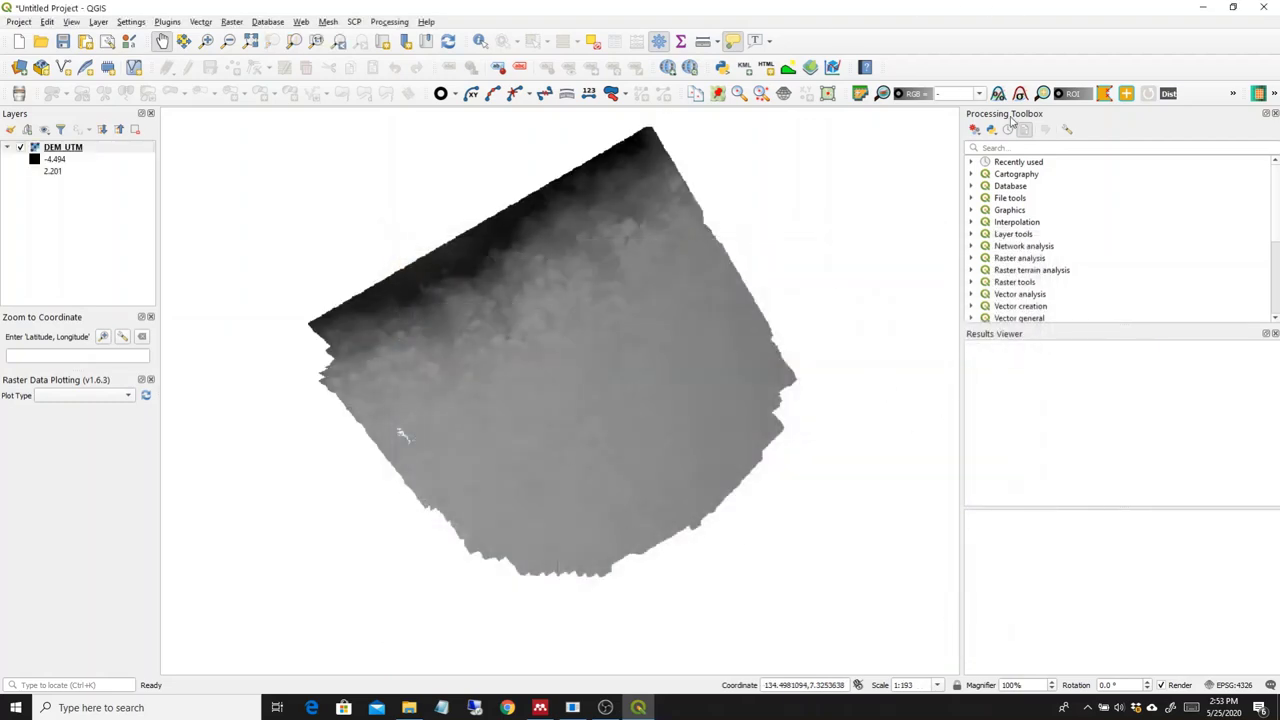
# Search the Processing Toolbox for 'surf' and select GRASS r.surf.area.
pyautogui.click(428, 21)
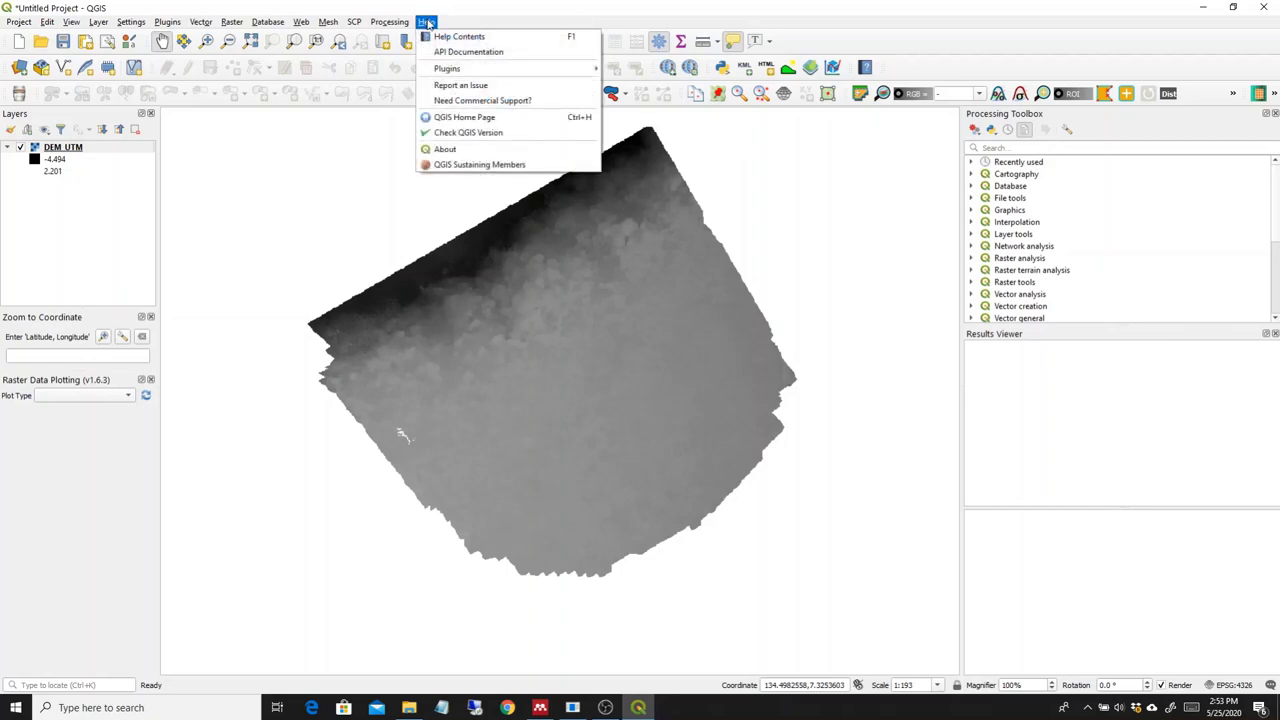
pyautogui.click(395, 24)
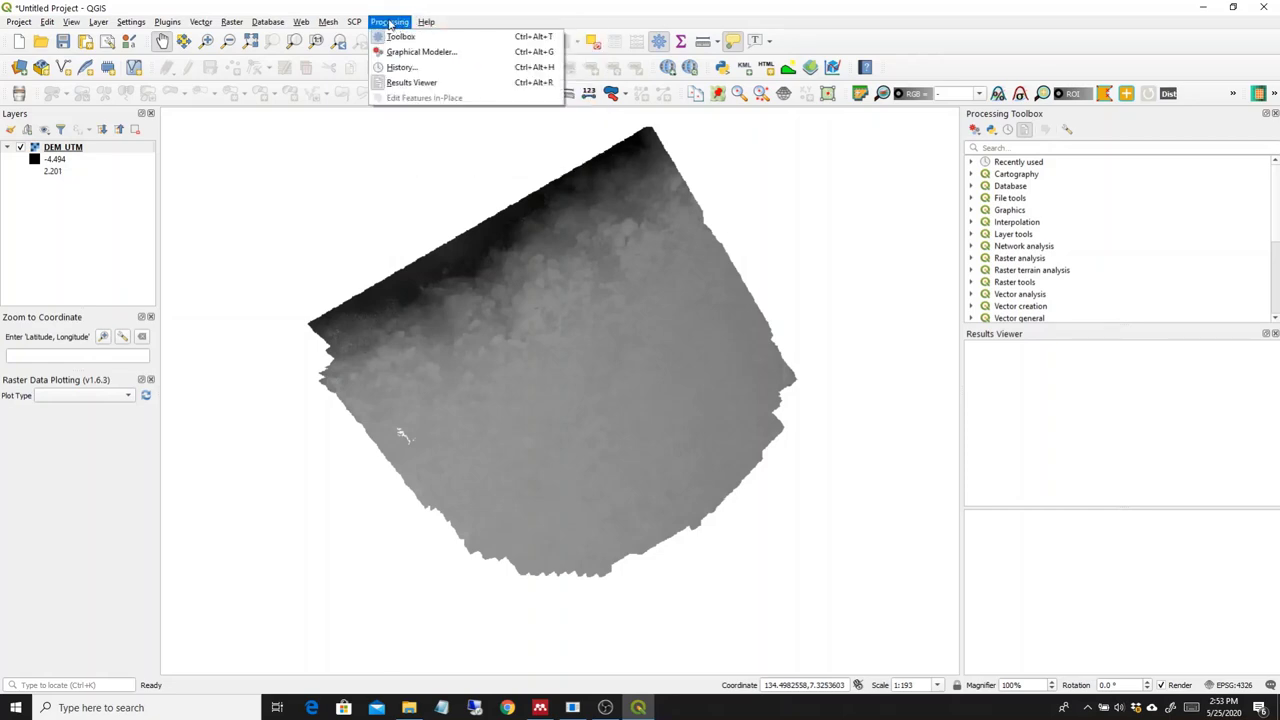
pyautogui.click(557, 17)
pyautogui.click(1025, 148)
pyautogui.write('surf')
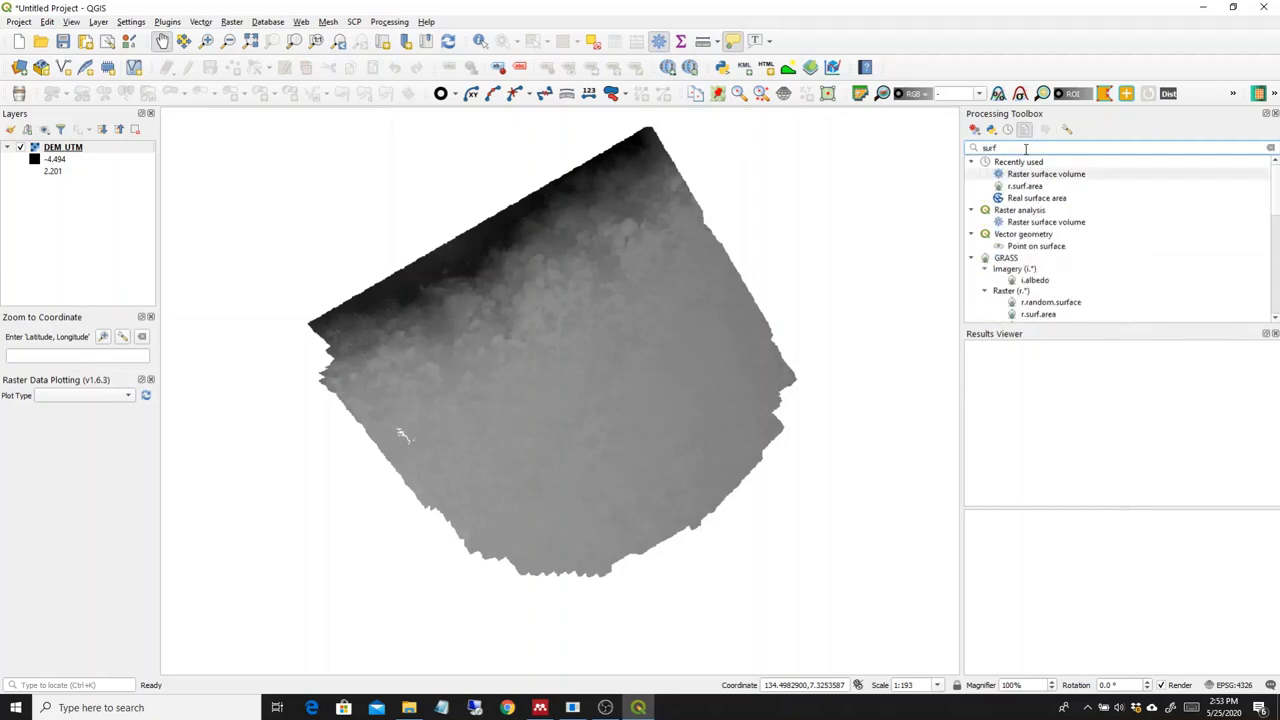
pyautogui.click(1040, 188)
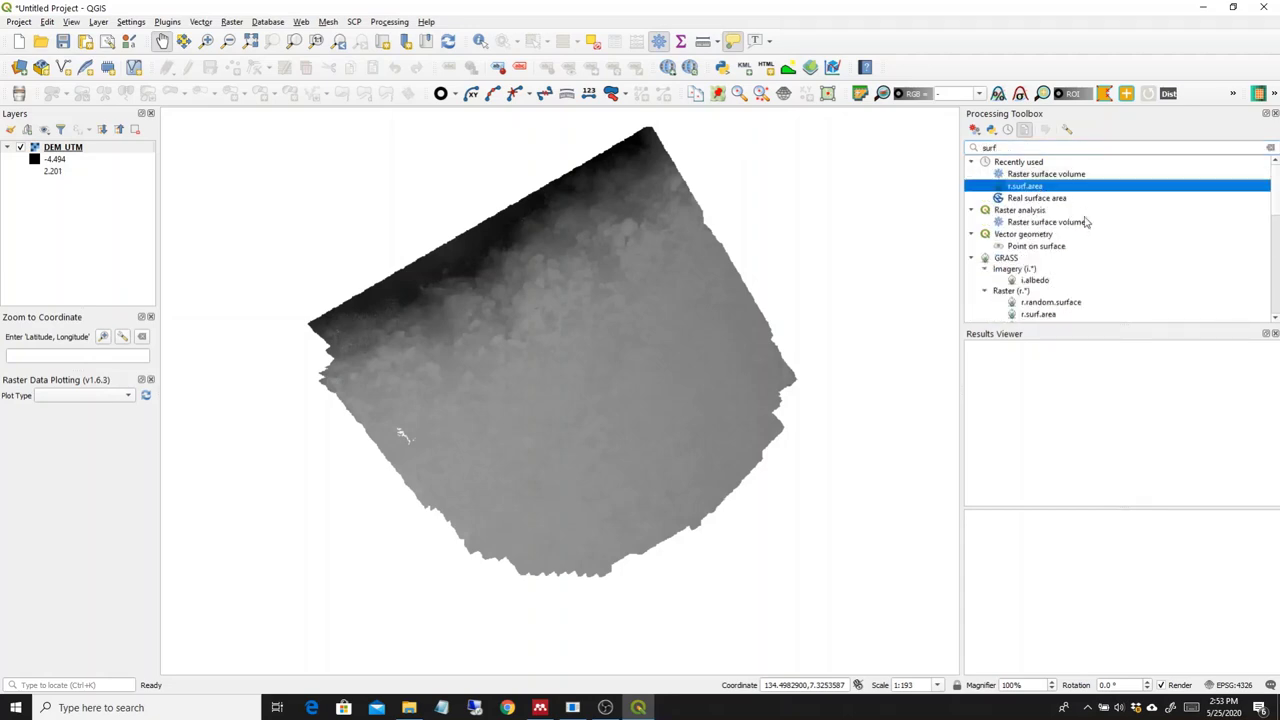
pyautogui.scroll(-2, 1100, 245)
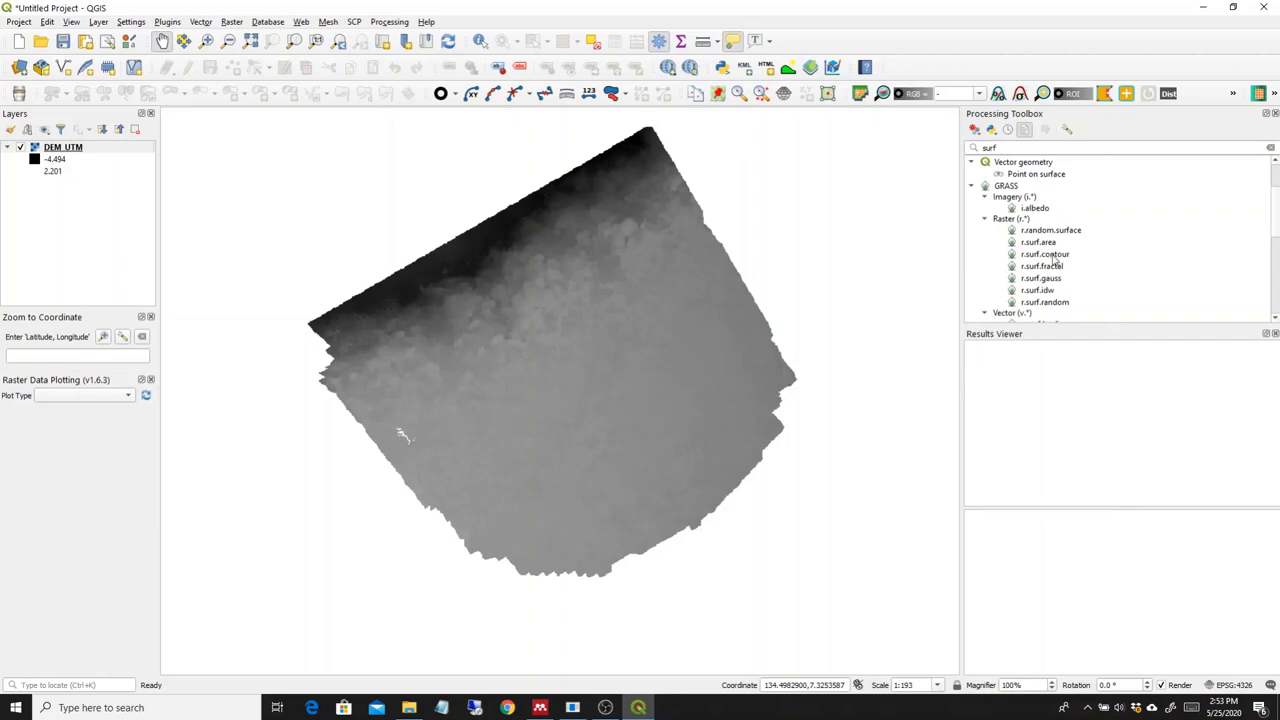
pyautogui.click(1040, 243)
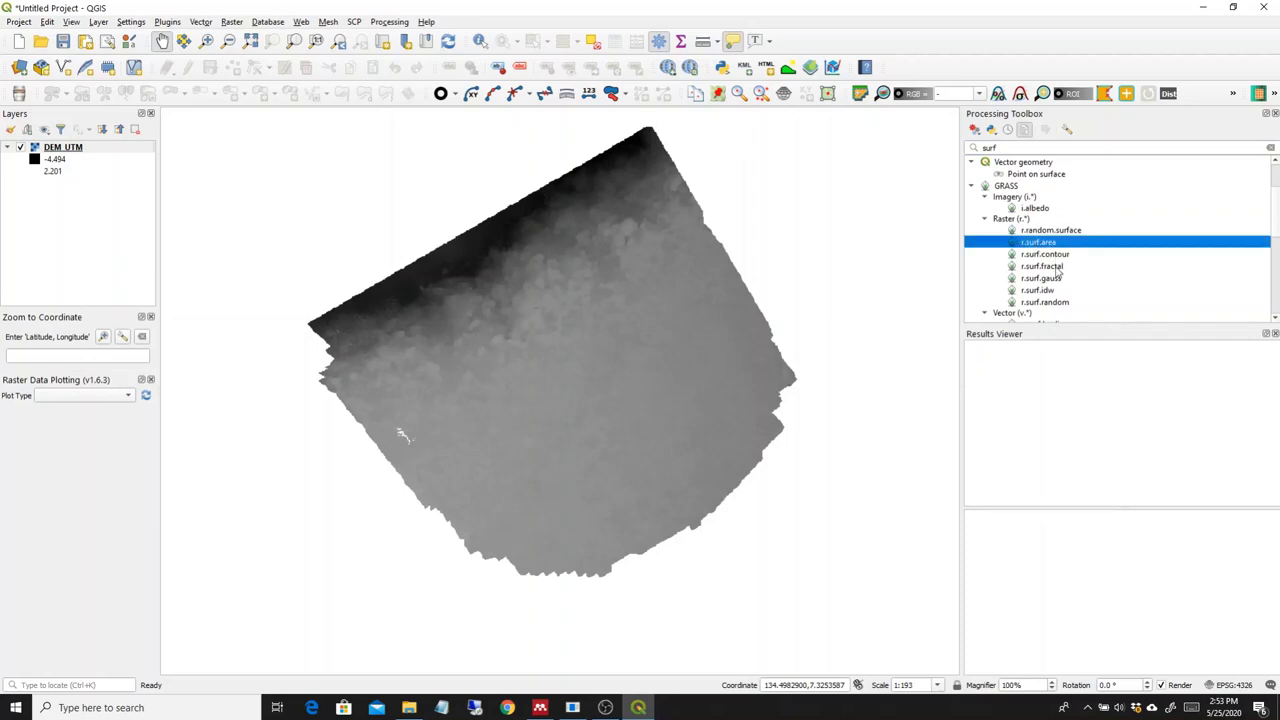
# Set r.surf.area units to meters and take the region extent from the DEM_UTM layer.
pyautogui.doubleClick(1045, 246)
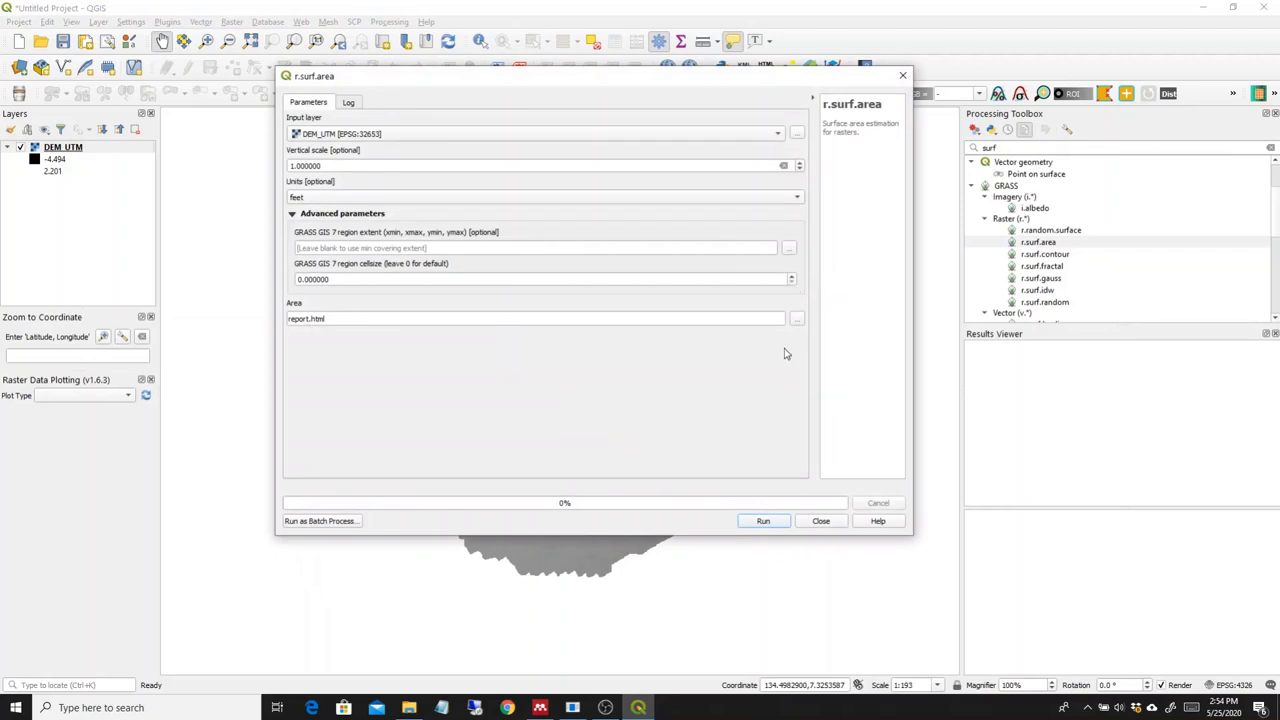
pyautogui.click(796, 199)
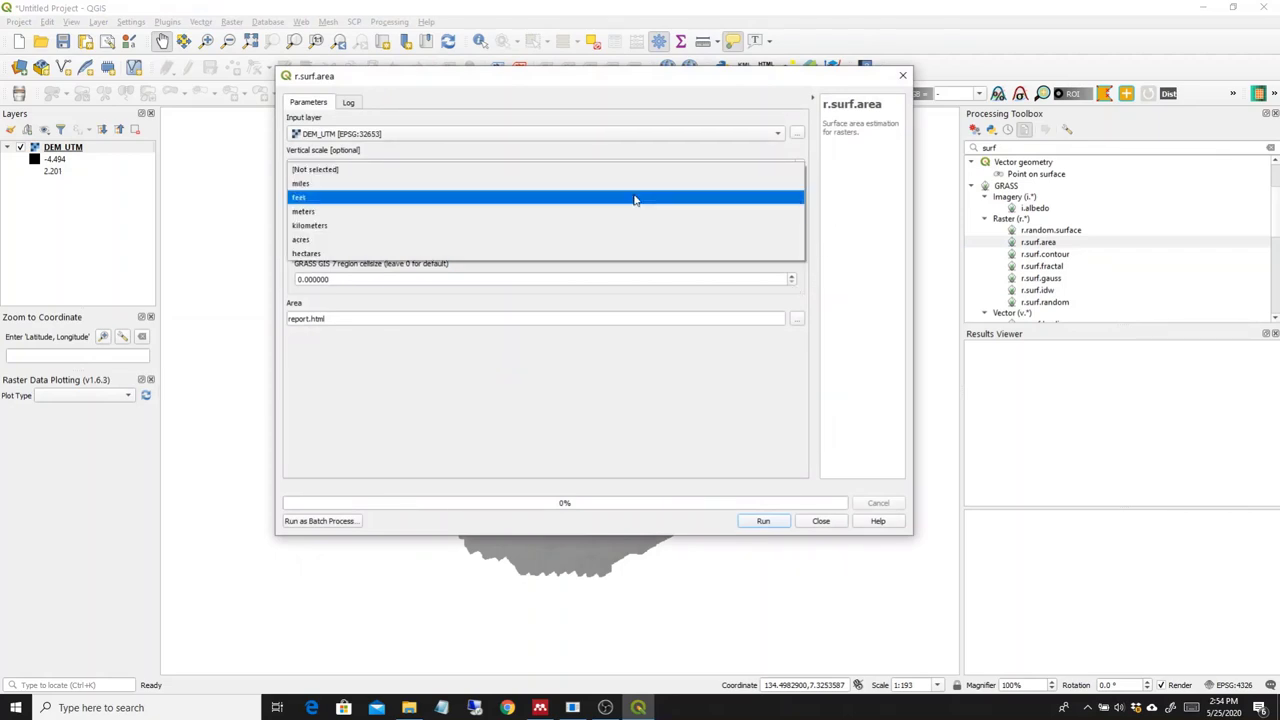
pyautogui.click(597, 213)
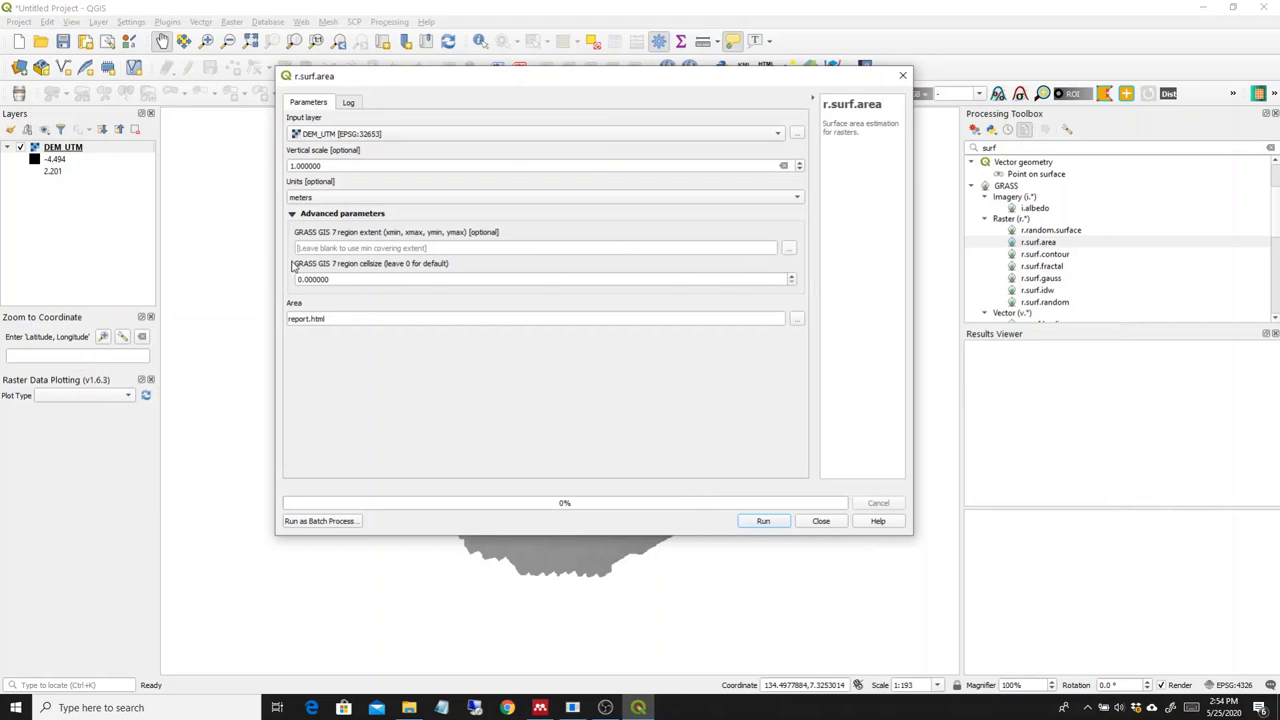
pyautogui.click(789, 248)
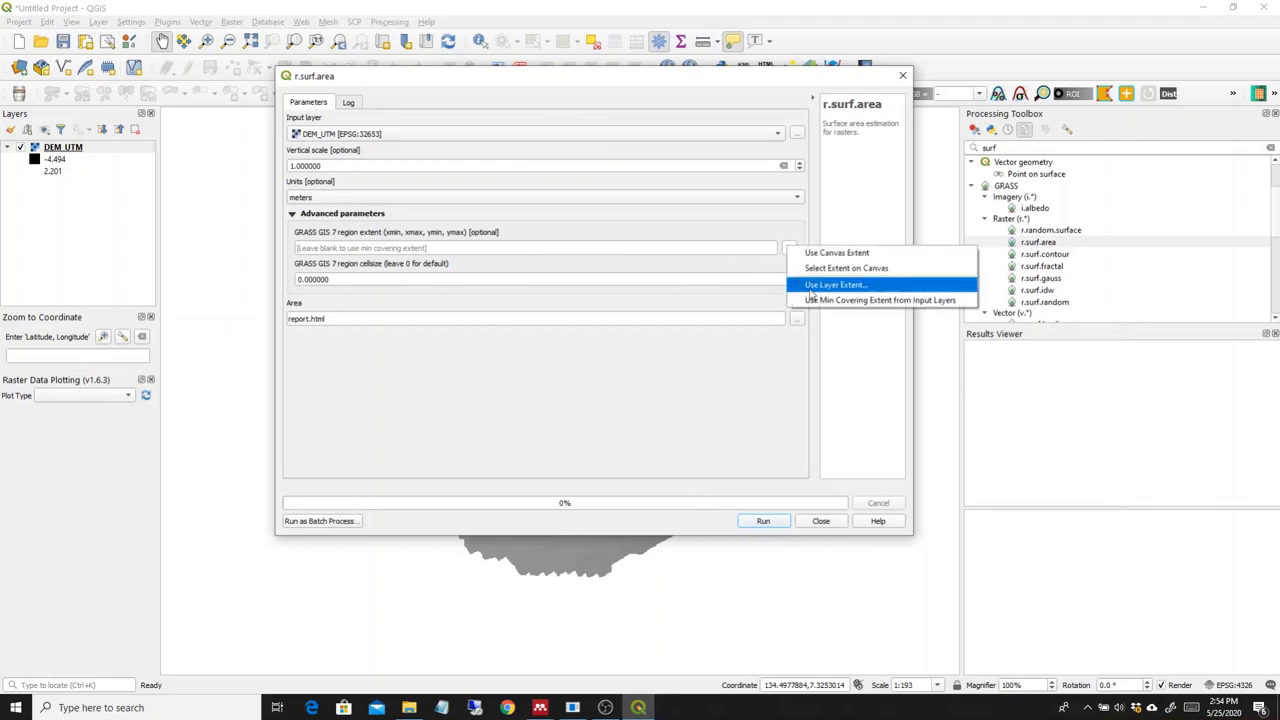
pyautogui.click(830, 285)
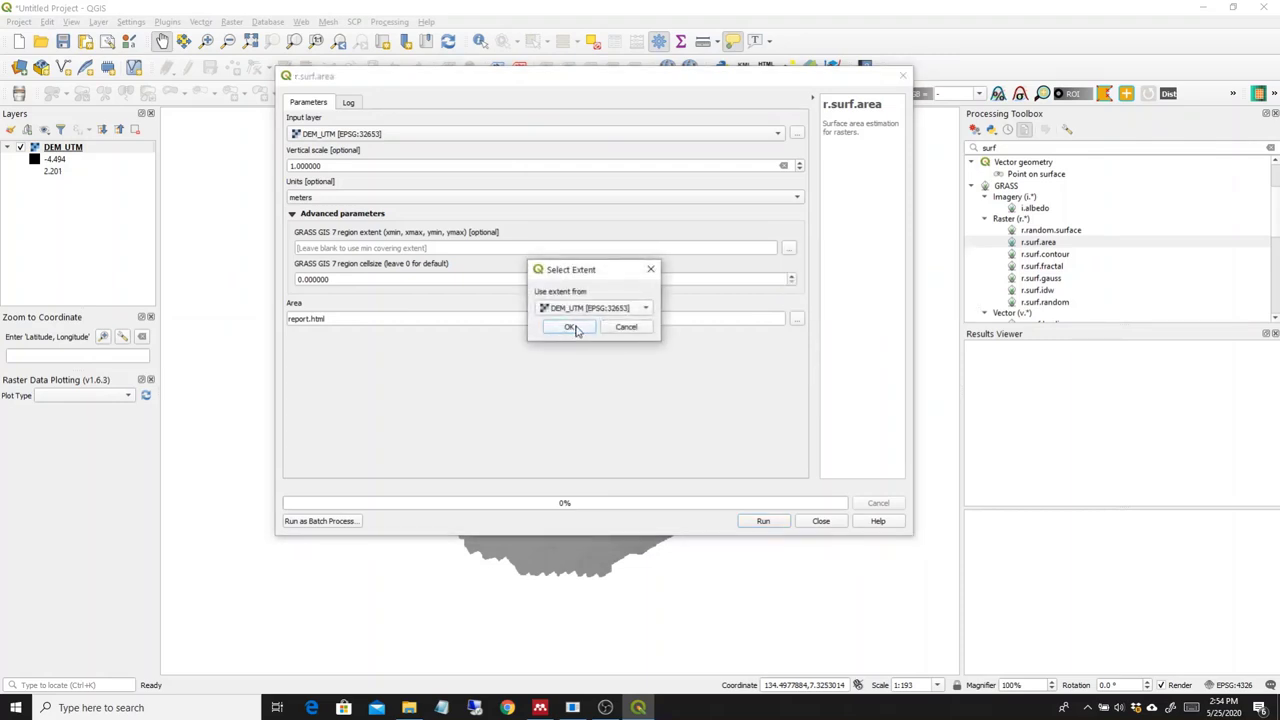
pyautogui.click(575, 330)
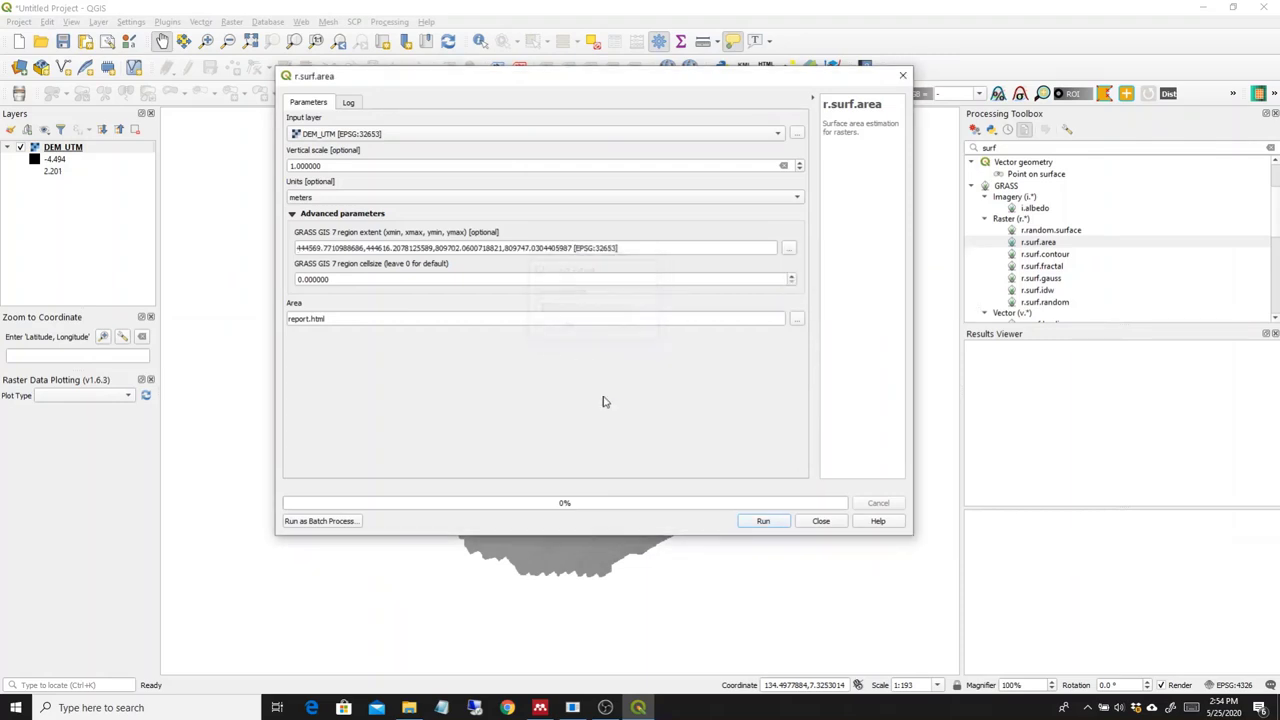
# Run r.surf.area on DEM_UTM to produce the report.html Area output.
pyautogui.click(762, 521)
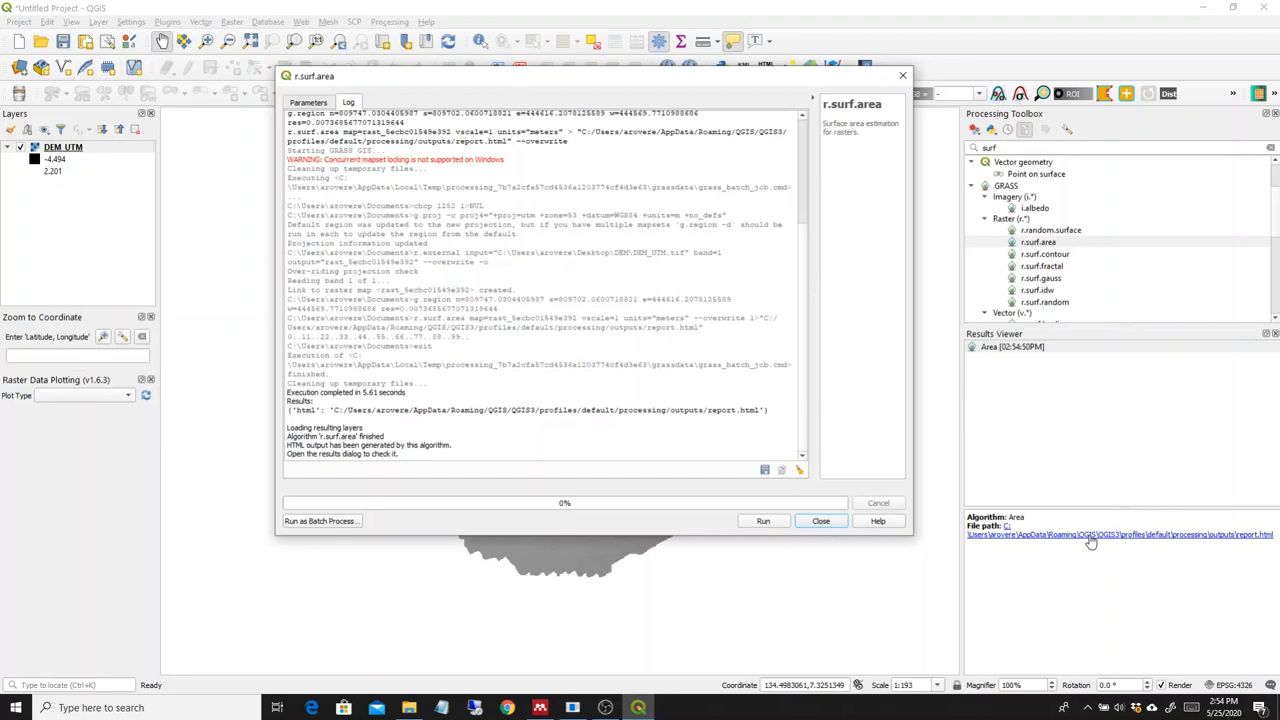
# Open report.html in Chrome, showing estimated surface area 1475.580106 and plan area 2087.602652.
pyautogui.click(1091, 541)
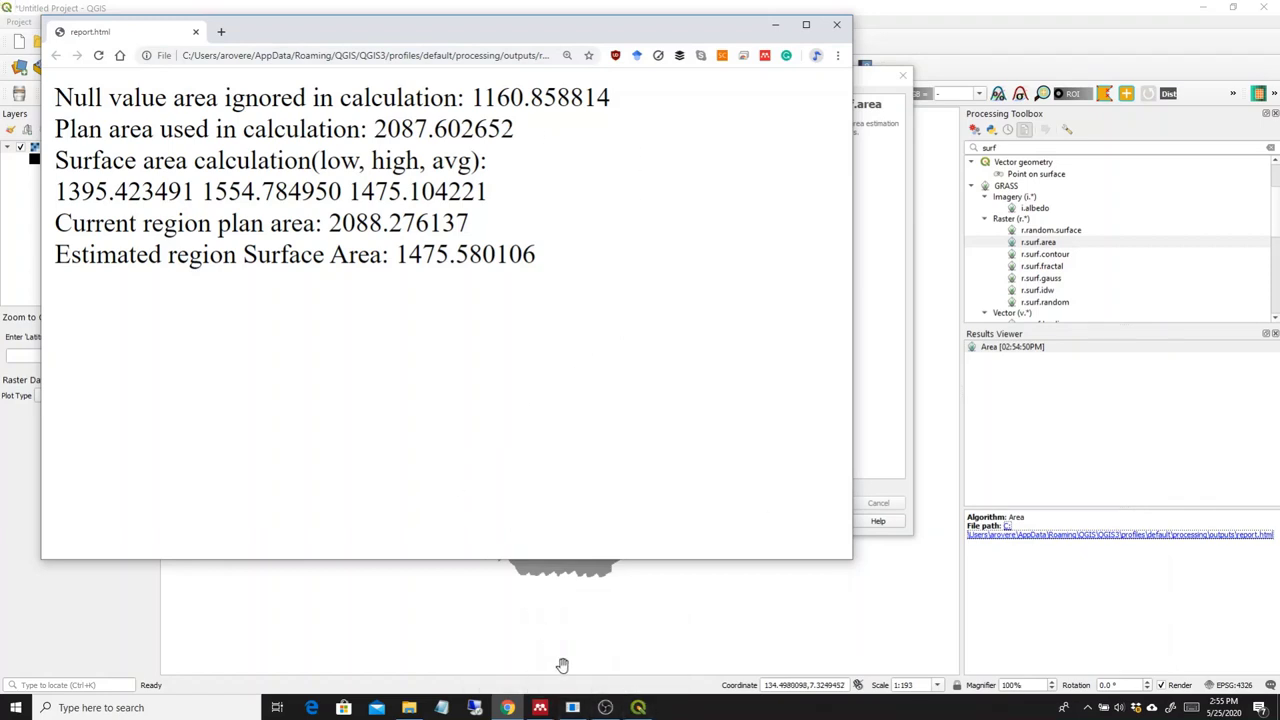
pyautogui.click(421, 712)
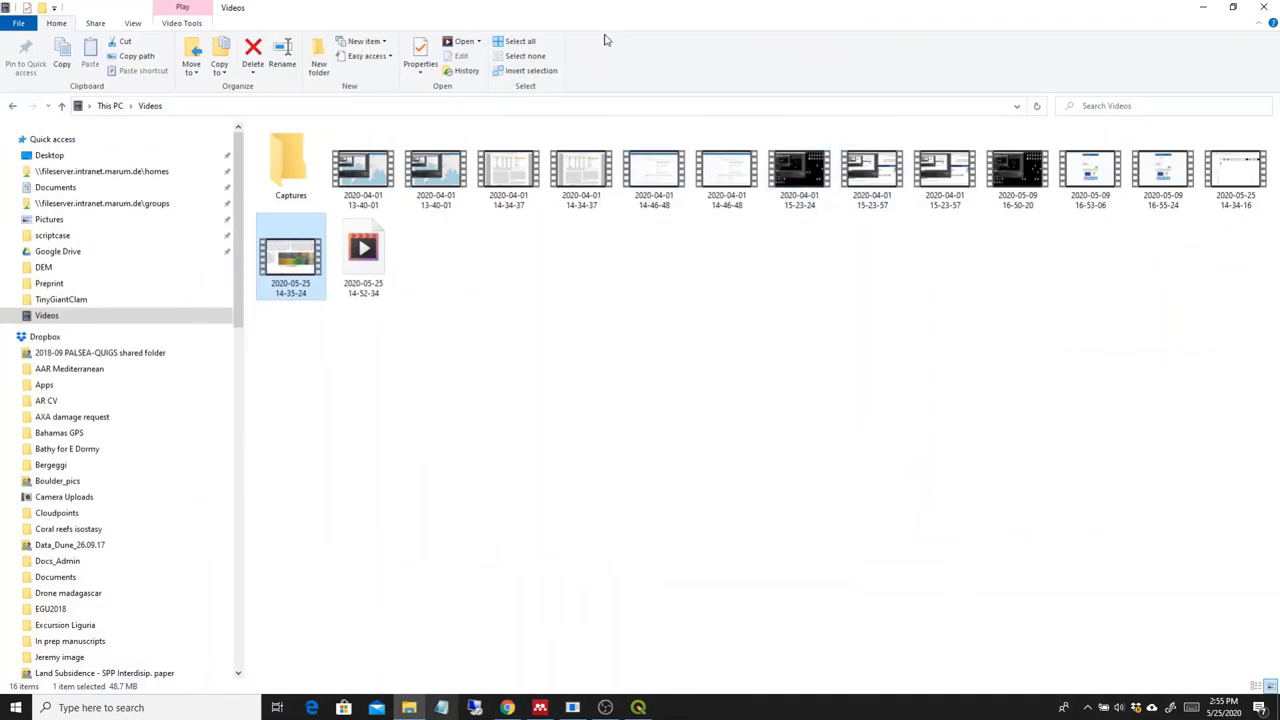
pyautogui.moveTo(603, 23); pyautogui.dragTo(588, 352)
pyautogui.click(965, 361)
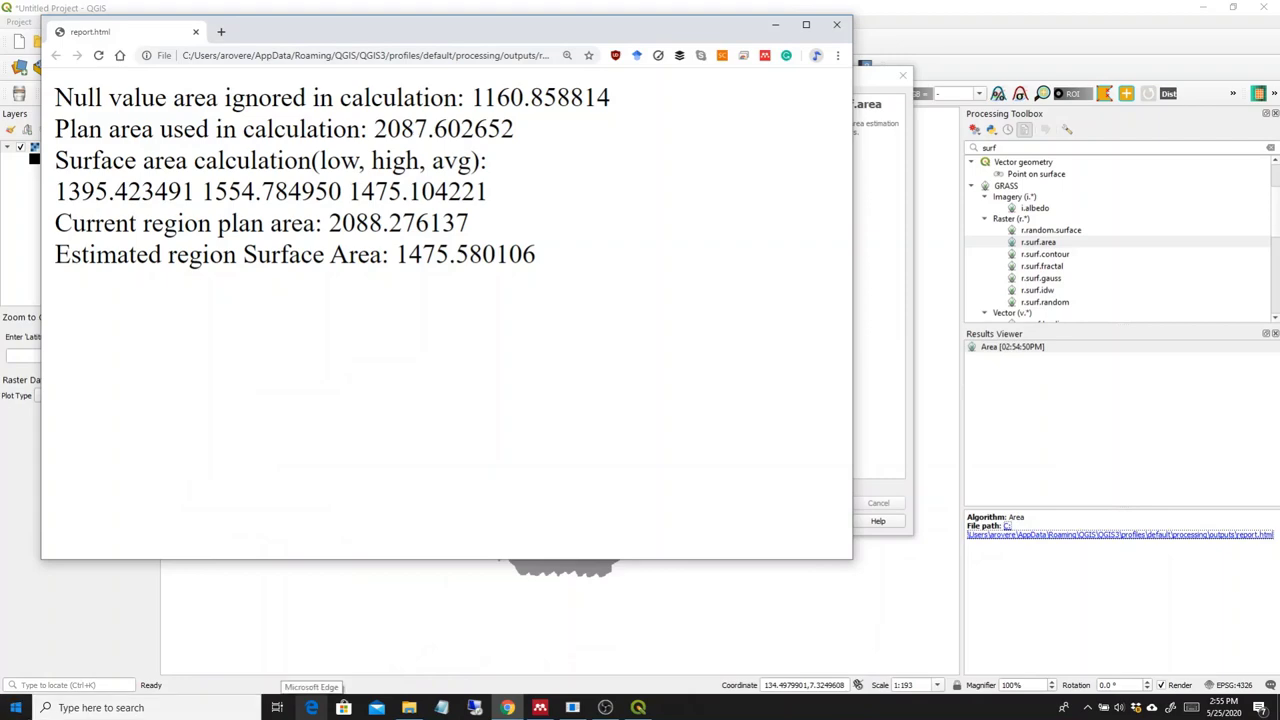
# Open Surface_3d_Arcgis from the Desktop DEM folder and place it beside the report.
pyautogui.click(409, 707)
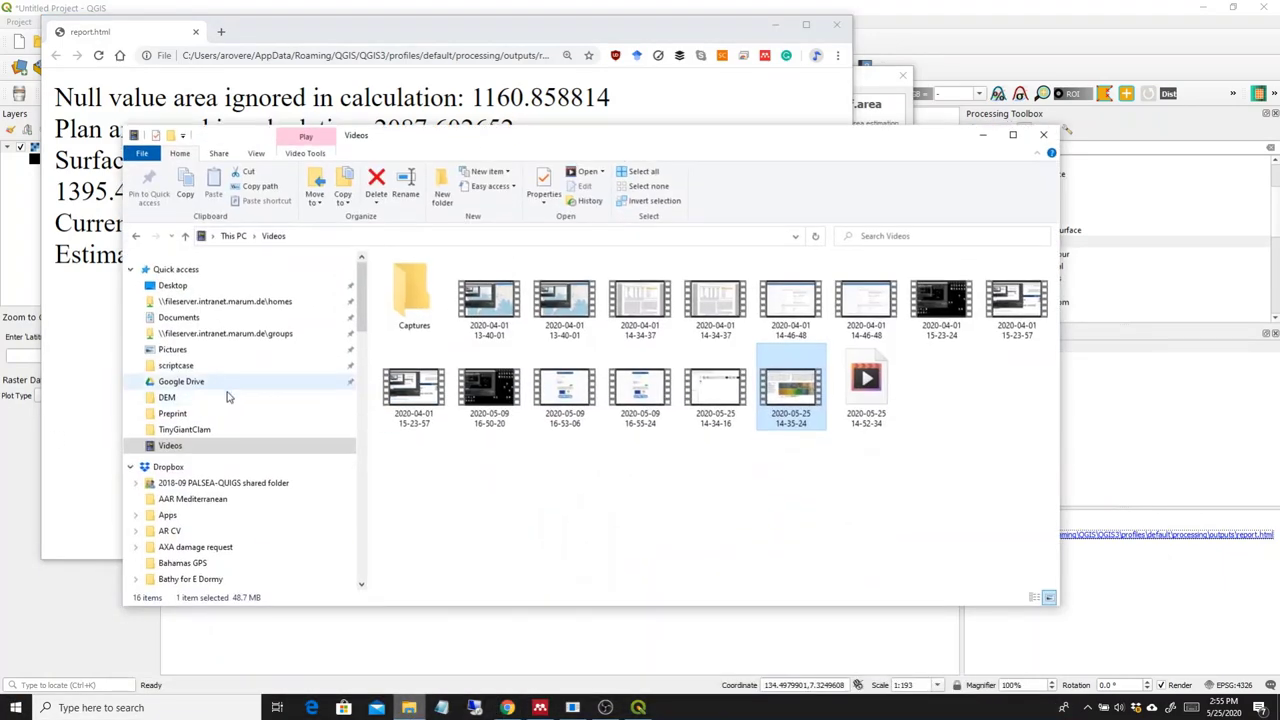
pyautogui.click(172, 285)
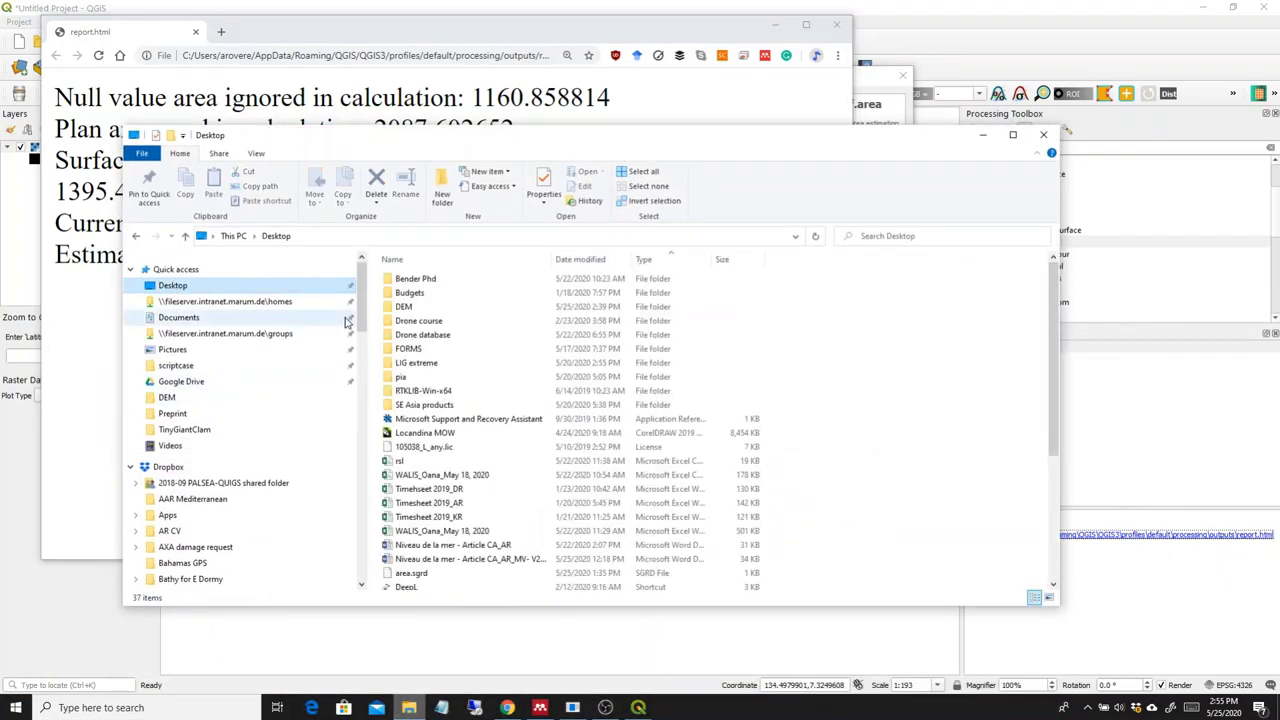
pyautogui.doubleClick(417, 310)
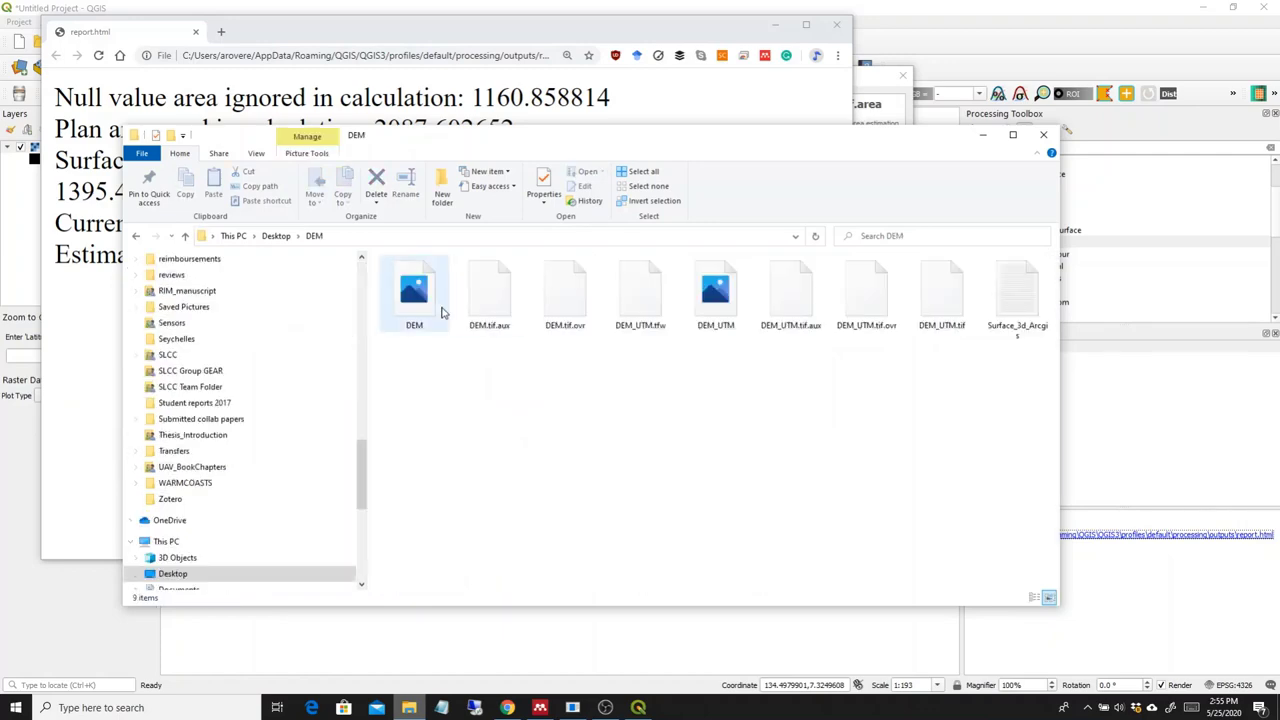
pyautogui.doubleClick(1020, 307)
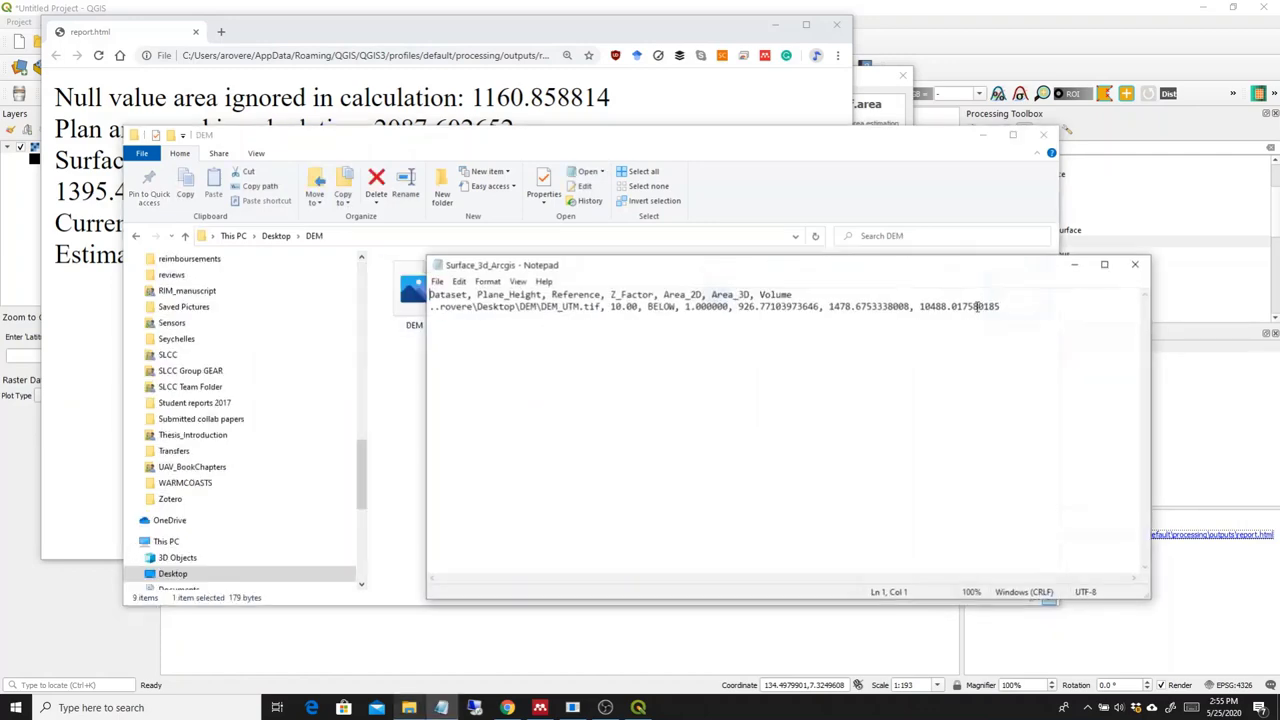
pyautogui.click(931, 162)
pyautogui.moveTo(931, 162); pyautogui.dragTo(700, 90)
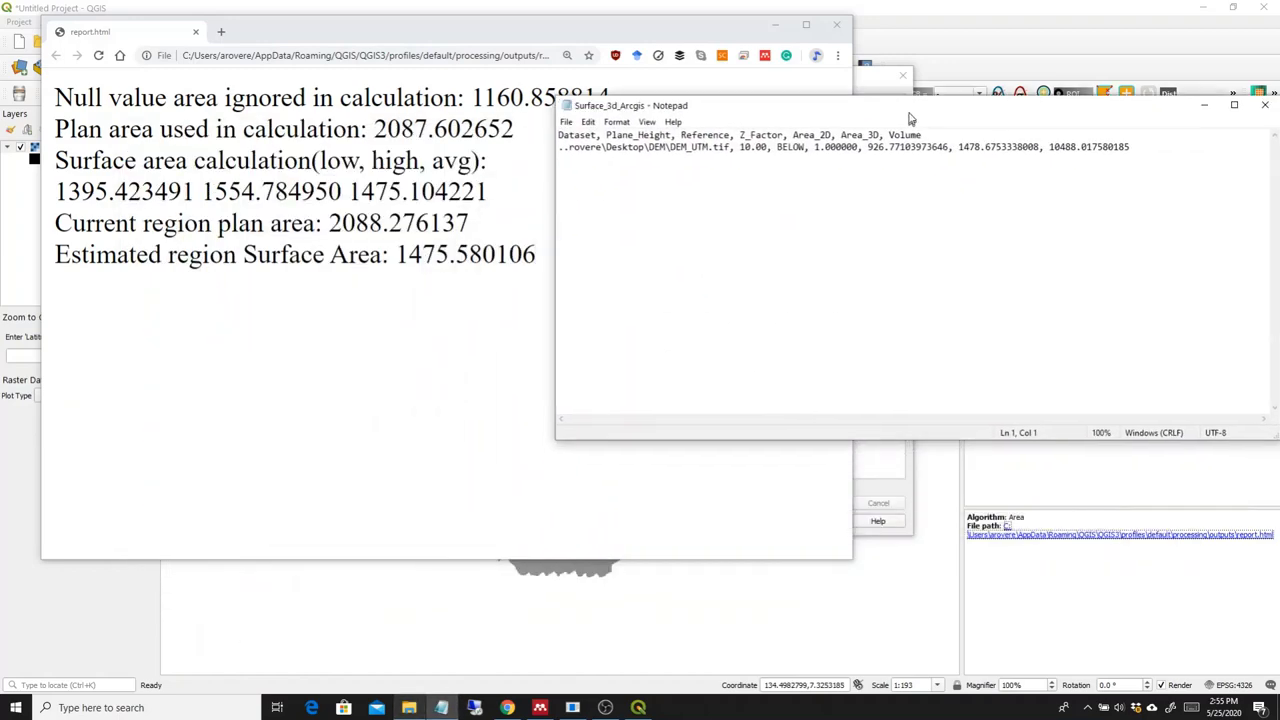
pyautogui.moveTo(555, 189); pyautogui.dragTo(737, 189)
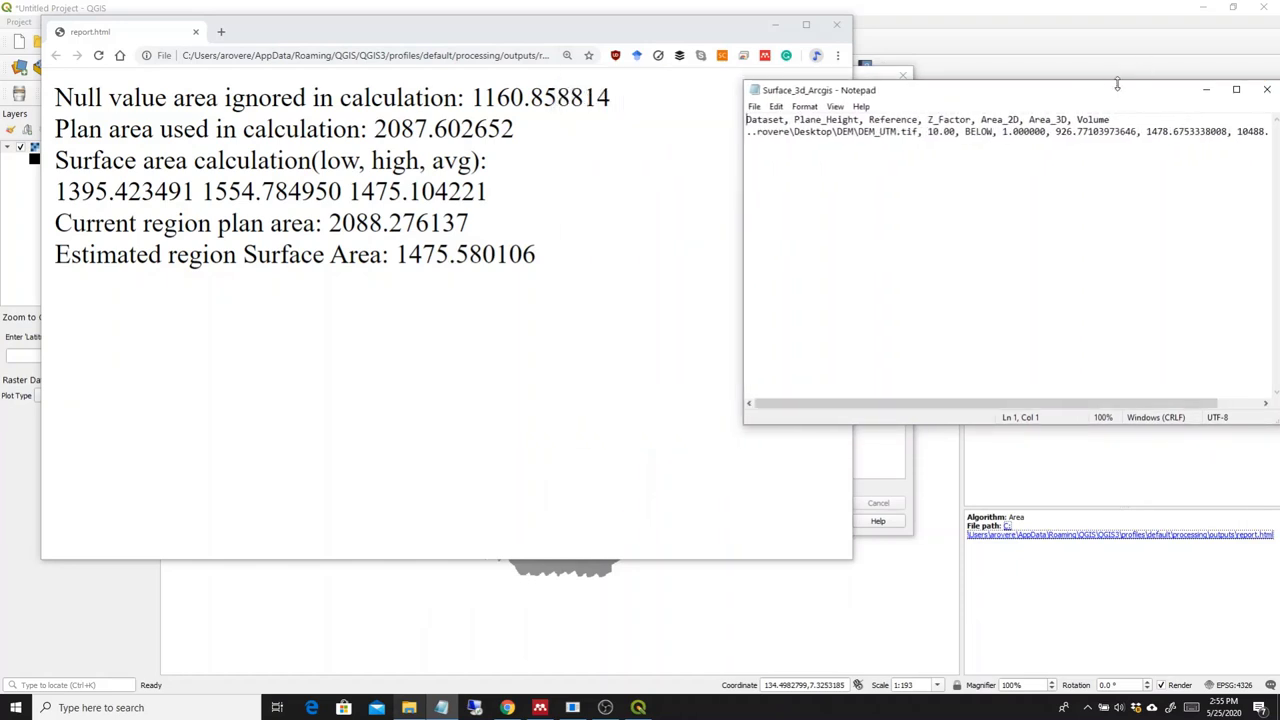
pyautogui.moveTo(1029, 99); pyautogui.dragTo(896, 69)
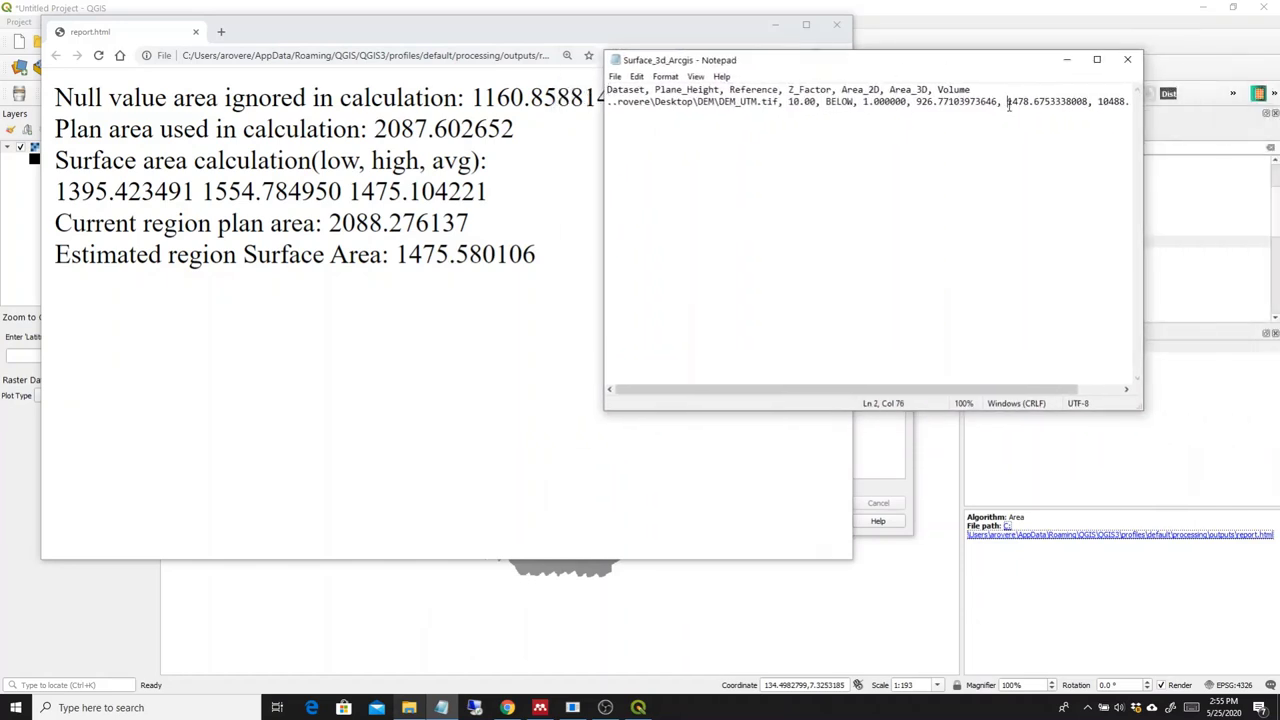
# Highlight ArcGIS Area_3D 1478.6753338008 against the r.surf.area estimate 1475.580106.
pyautogui.doubleClick(1008, 104)
pyautogui.doubleClick(1030, 102)
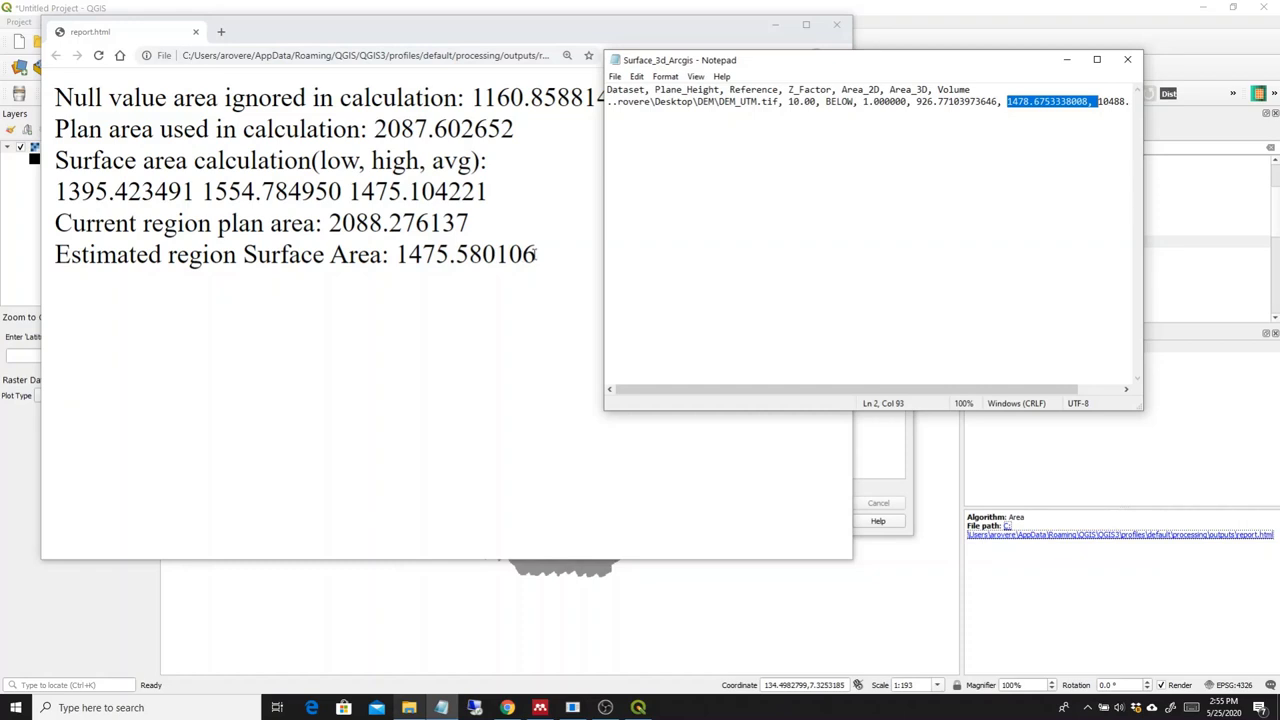
pyautogui.moveTo(537, 254); pyautogui.dragTo(400, 254)
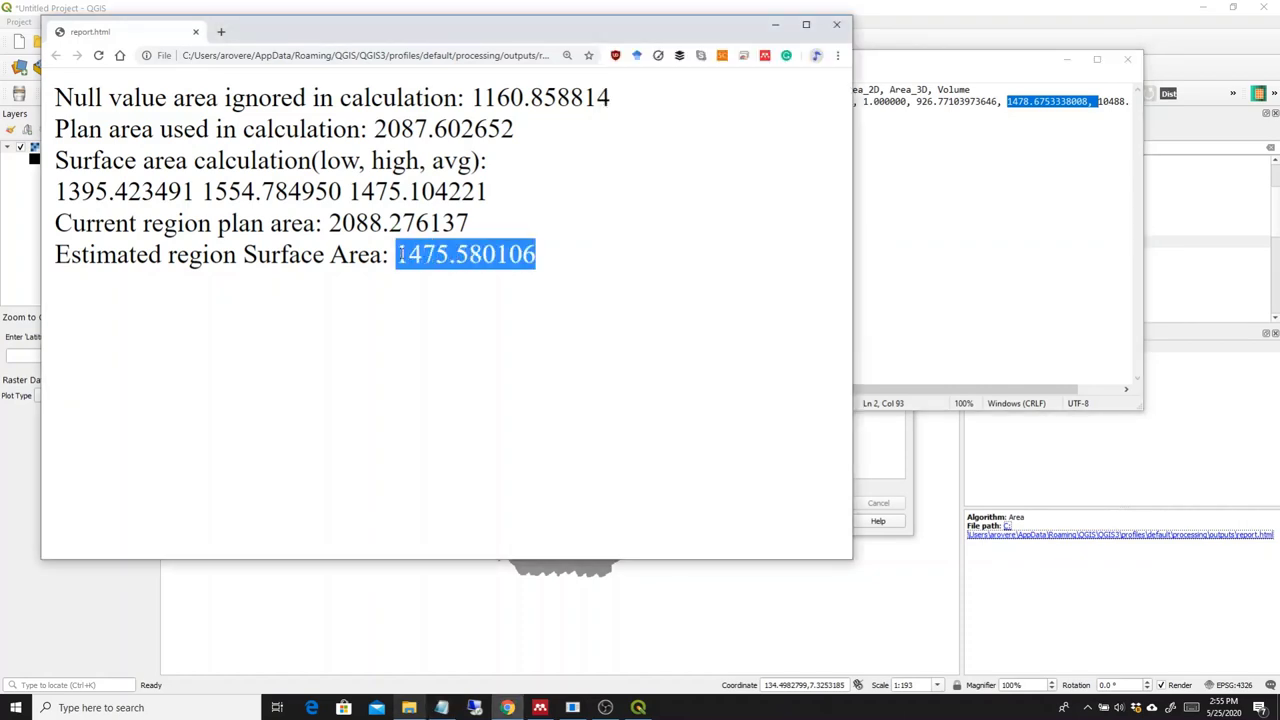
pyautogui.click(1019, 57)
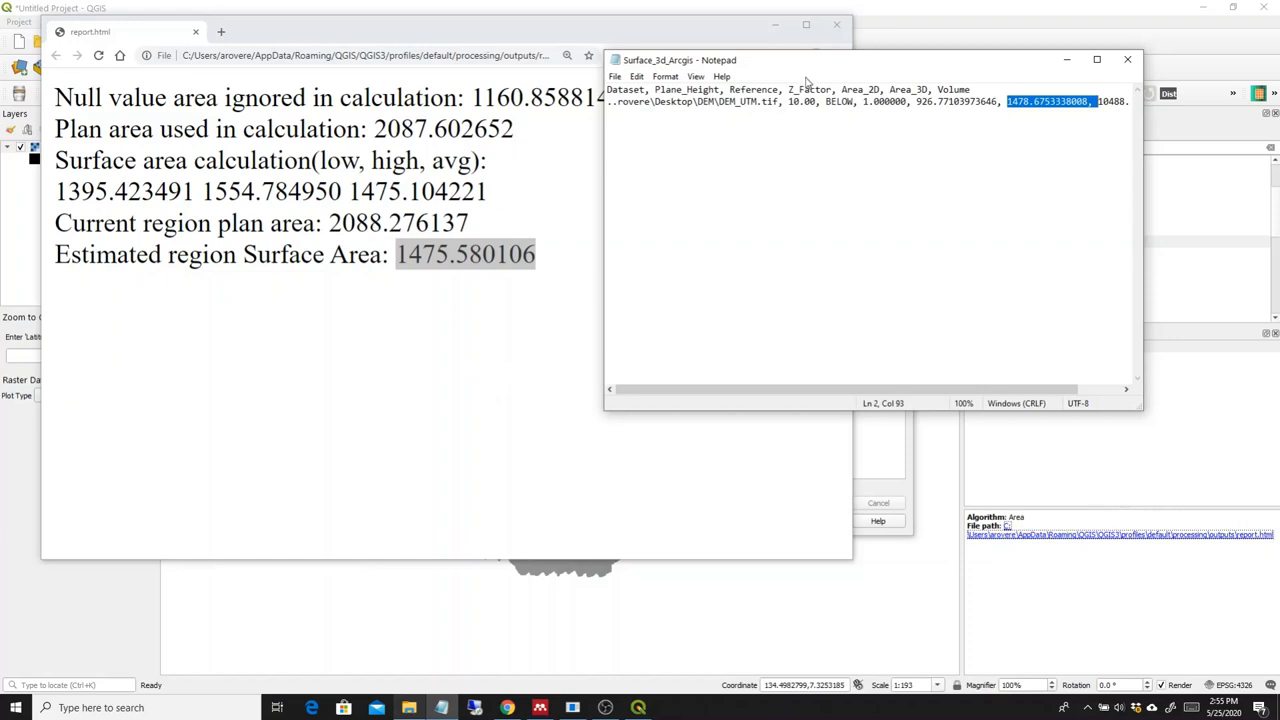
pyautogui.moveTo(808, 62); pyautogui.dragTo(910, 48)
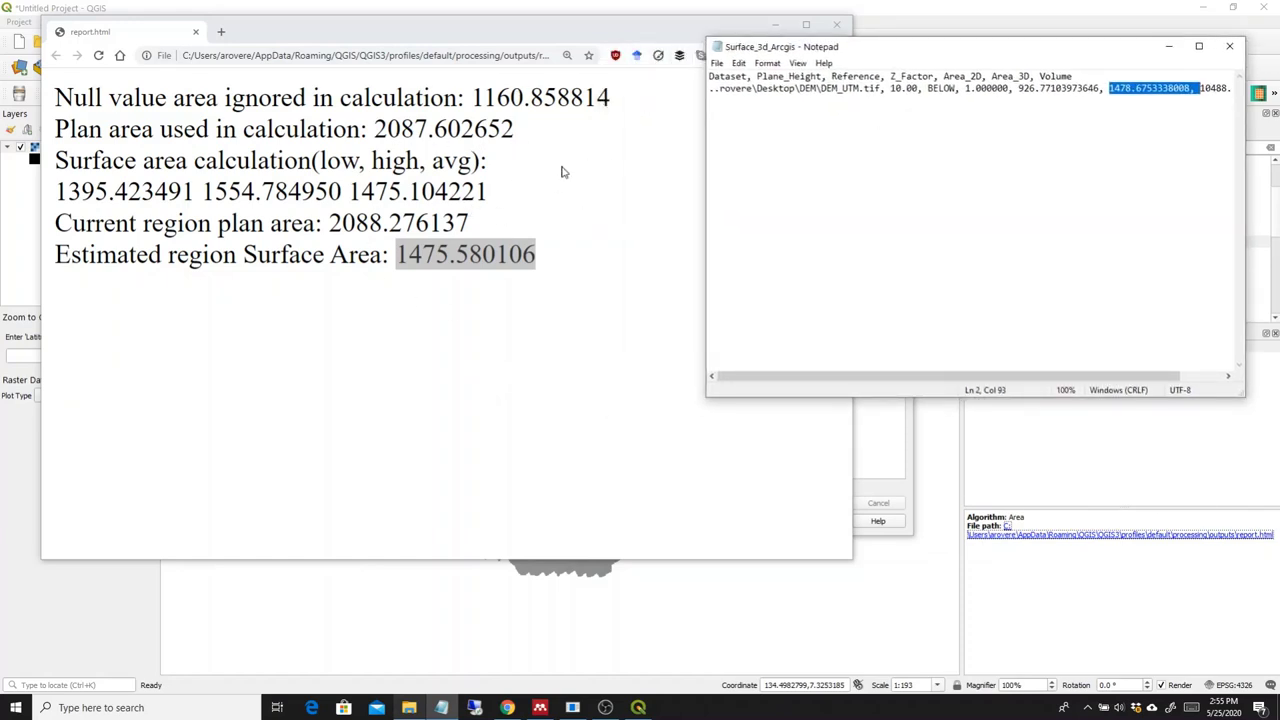
# Minimize the report and ArcGIS results windows and close the r.surf.area dialog.
pyautogui.click(781, 26)
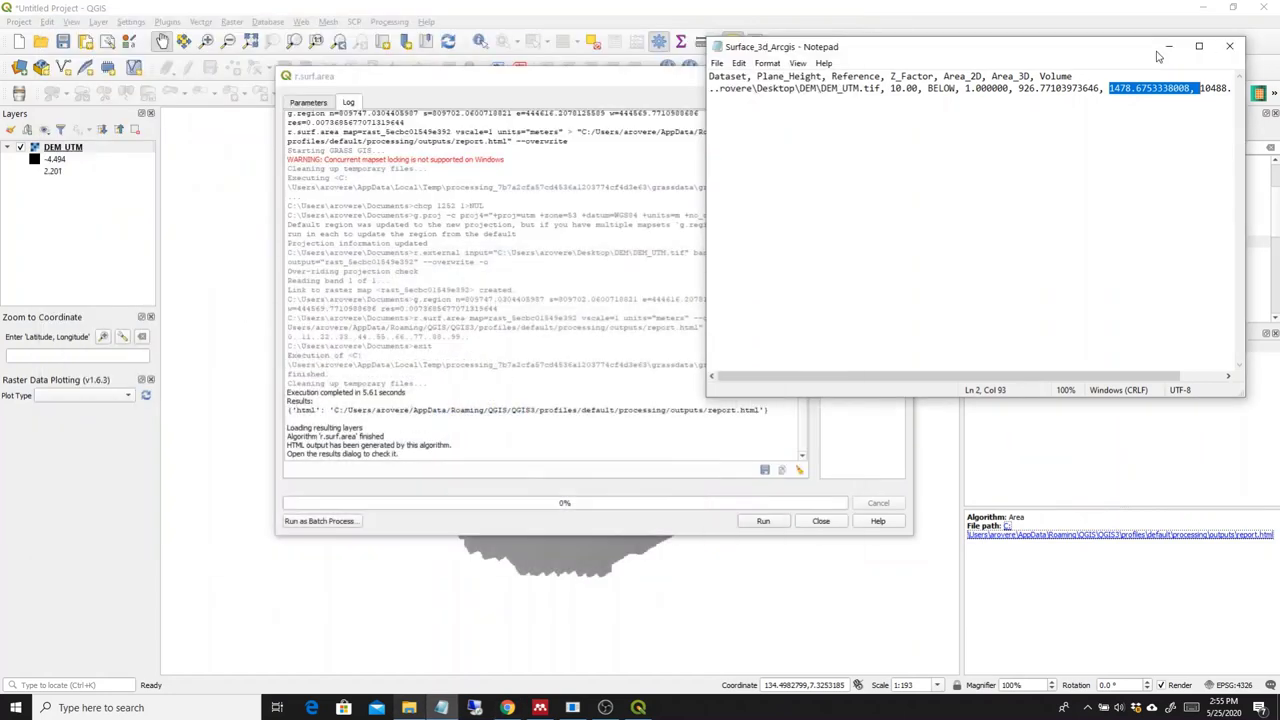
pyautogui.click(1168, 46)
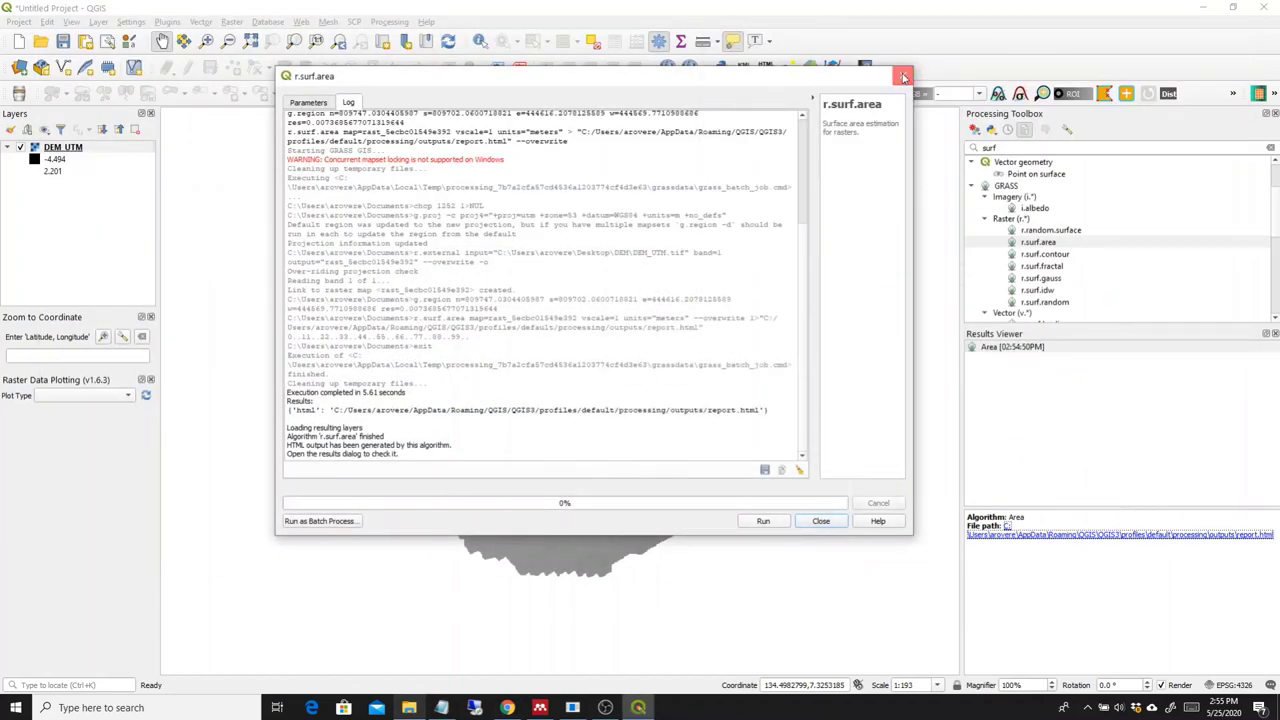
pyautogui.click(900, 77)
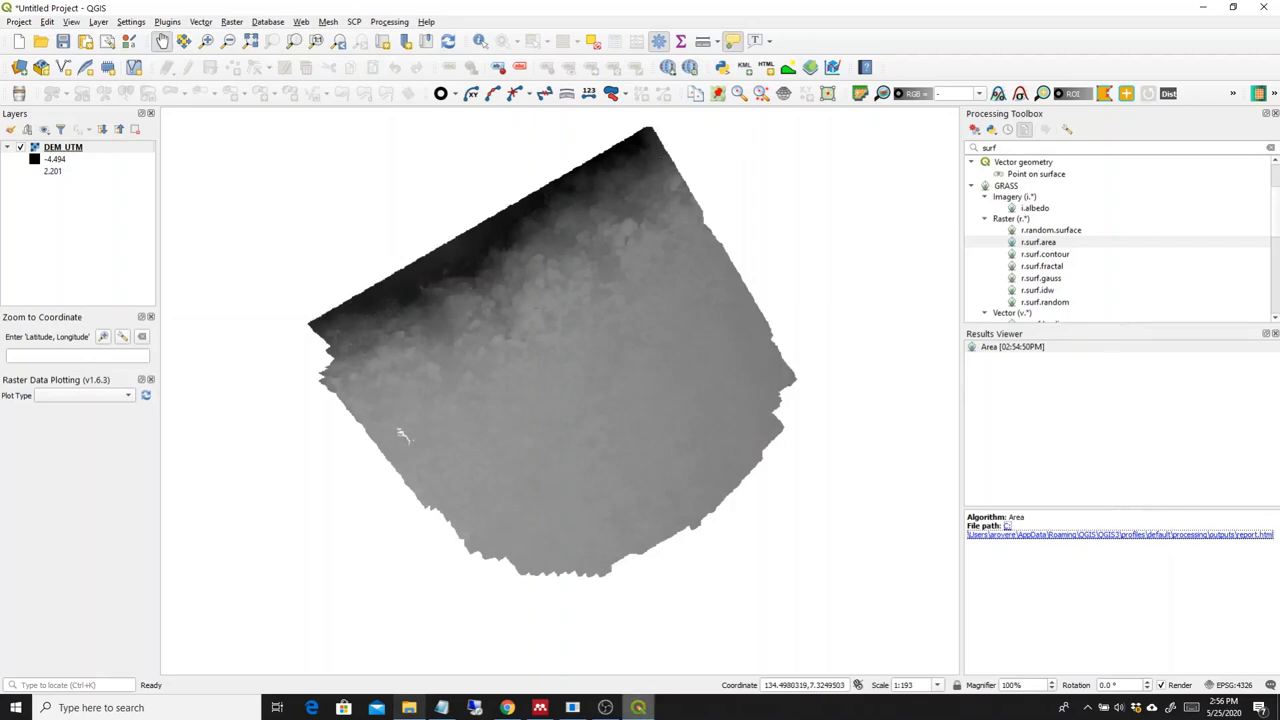
pyautogui.click(575, 711)
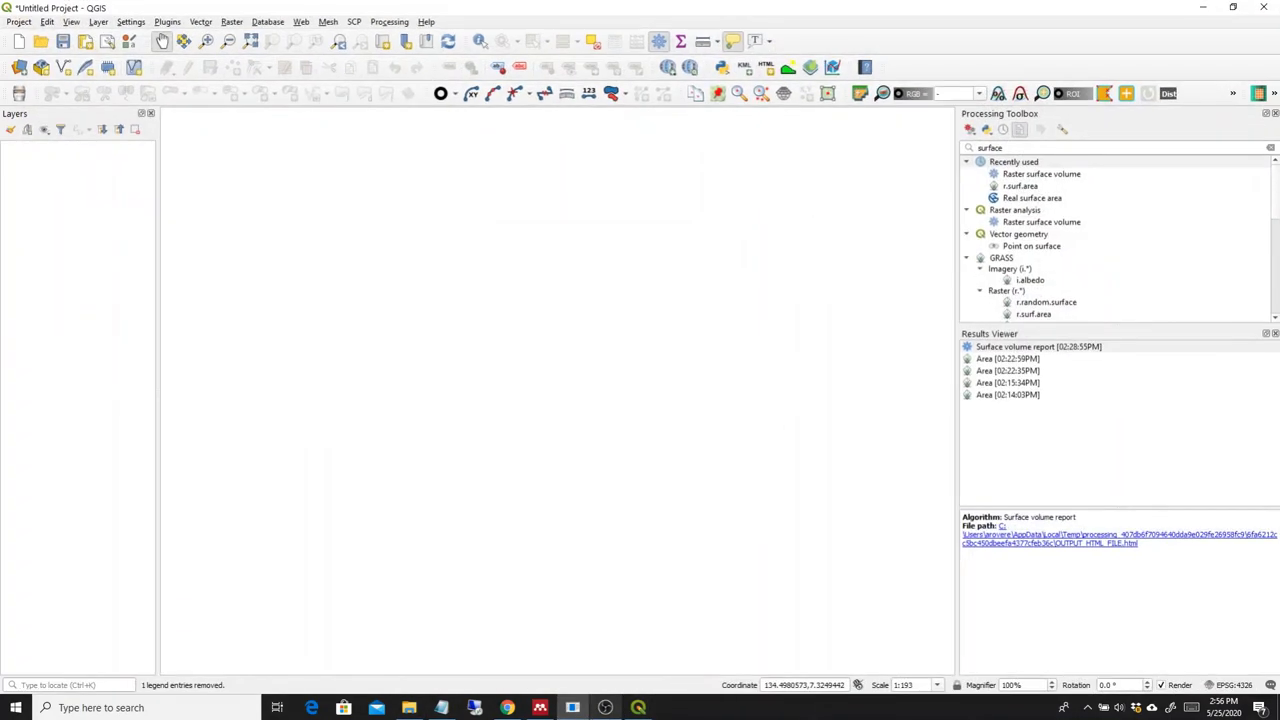
pyautogui.click(640, 709)
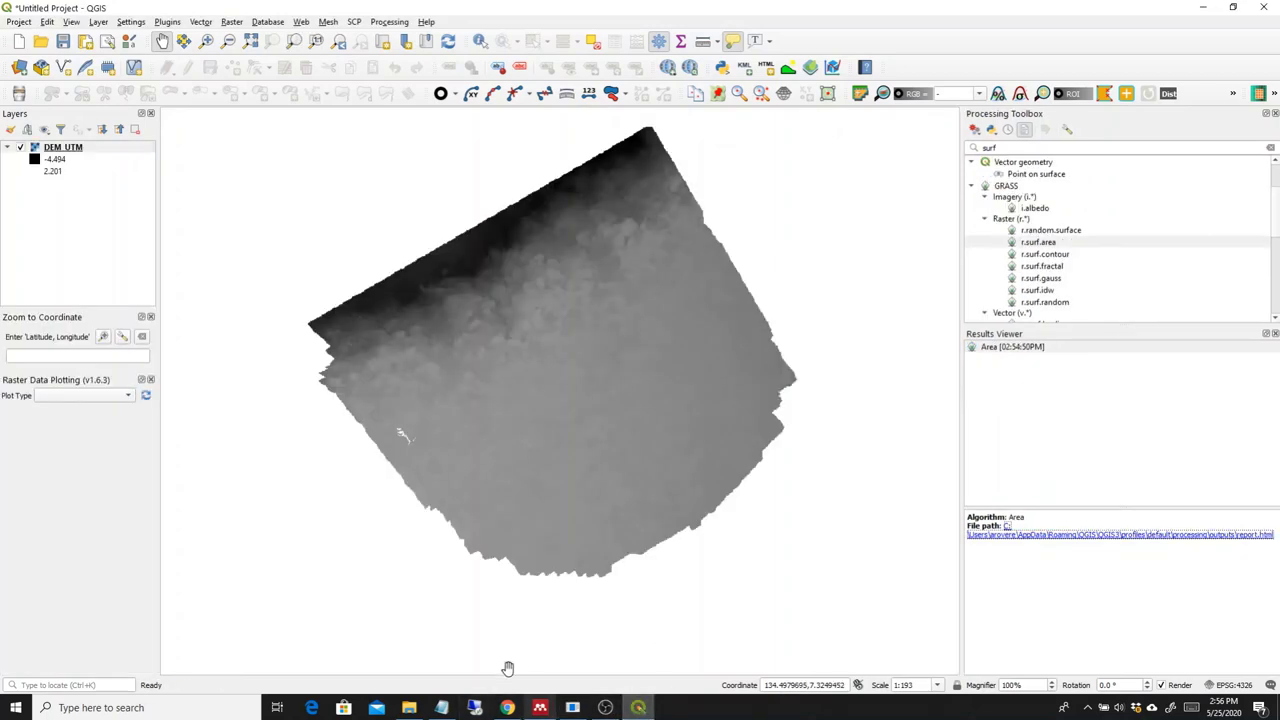
# Bring back report.html and select its null value area 1160.858814 and plan area lines.
pyautogui.click(507, 708)
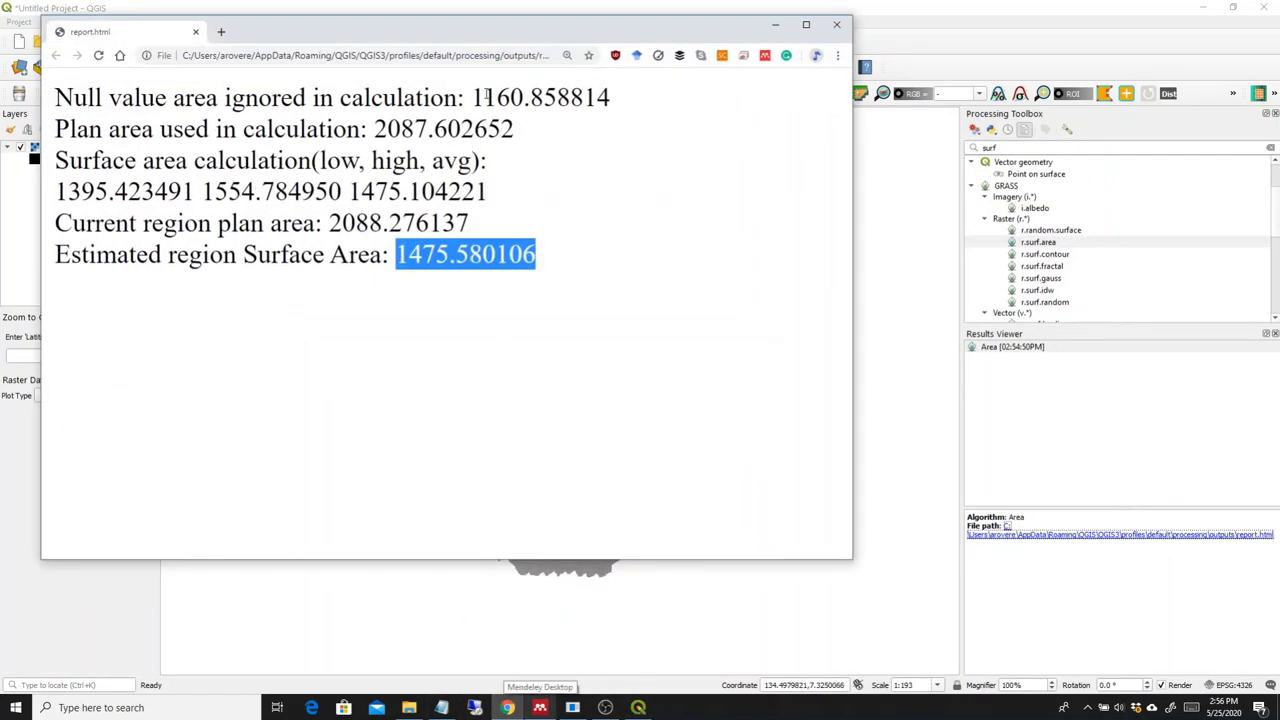
pyautogui.moveTo(472, 97); pyautogui.dragTo(612, 97)
pyautogui.moveTo(376, 129); pyautogui.dragTo(500, 129)
pyautogui.moveTo(57, 97); pyautogui.dragTo(647, 101)
pyautogui.moveTo(56, 129); pyautogui.dragTo(544, 132)
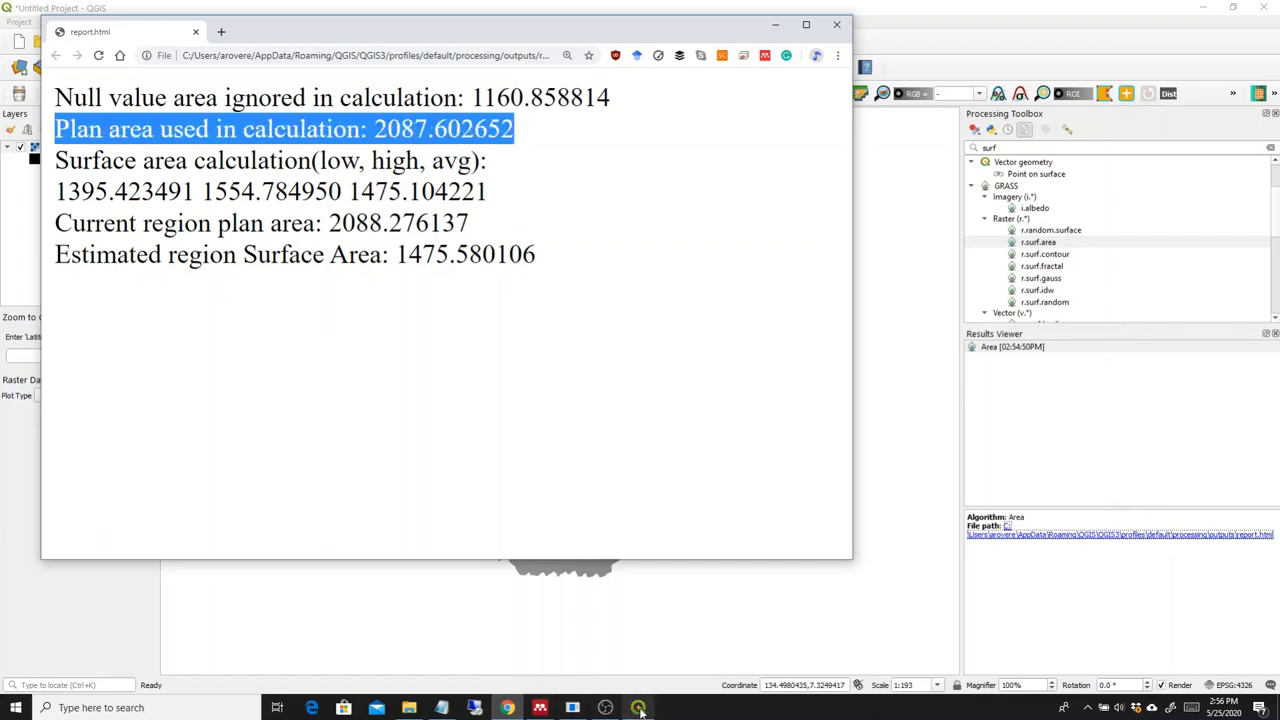
# Select ArcGIS Area_2D 926.77103973646 and launch Calculator with 'calc'.
pyautogui.click(441, 707)
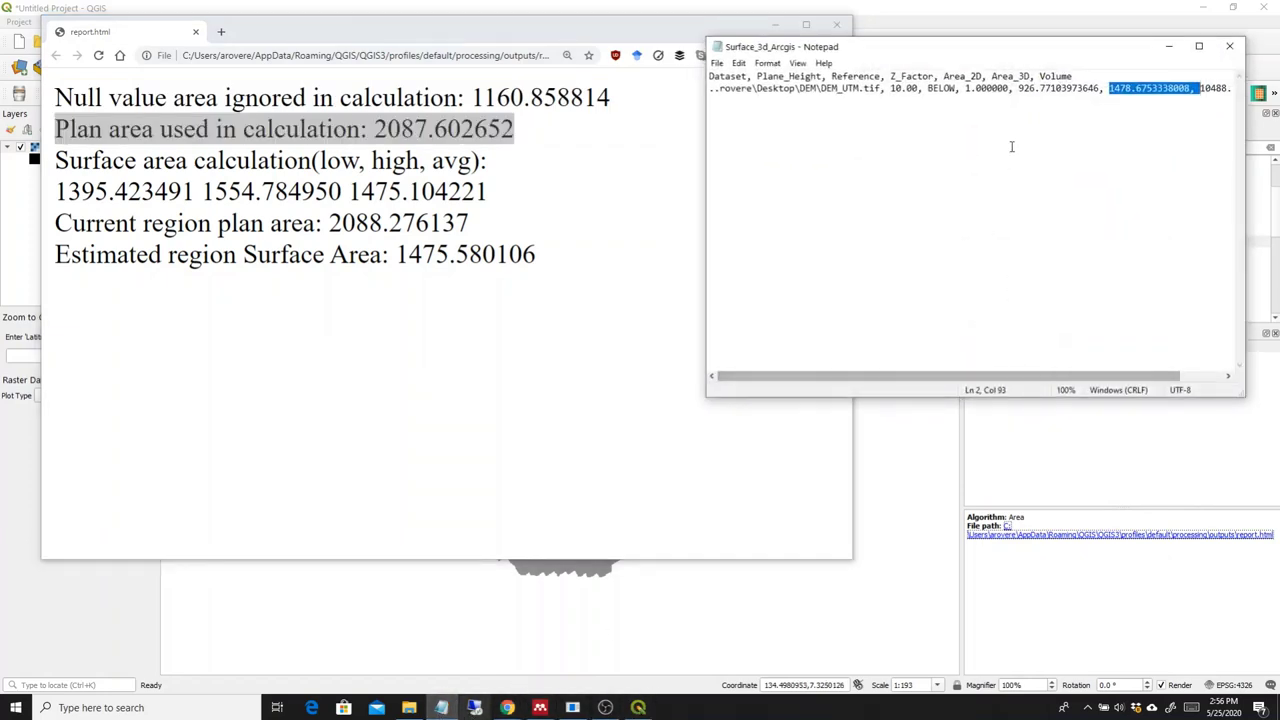
pyautogui.moveTo(1018, 88); pyautogui.dragTo(1090, 90)
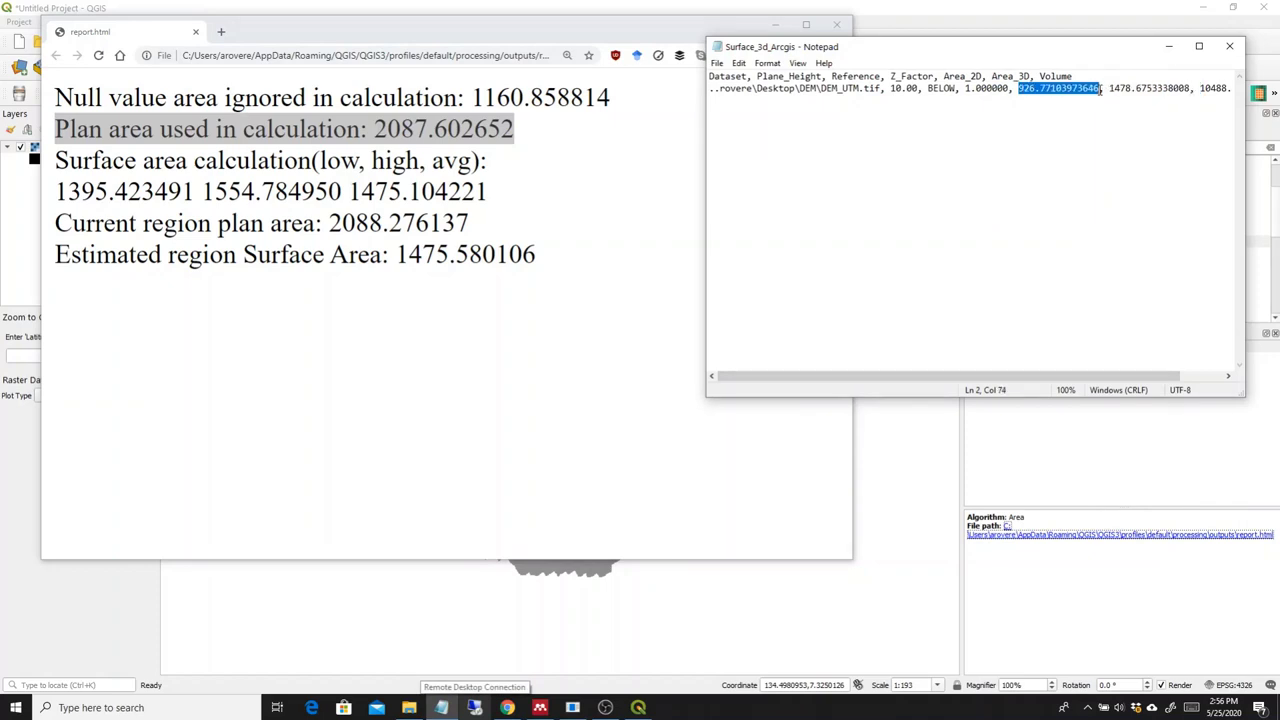
pyautogui.click(200, 713)
pyautogui.write('calcu')
pyautogui.press('Return')
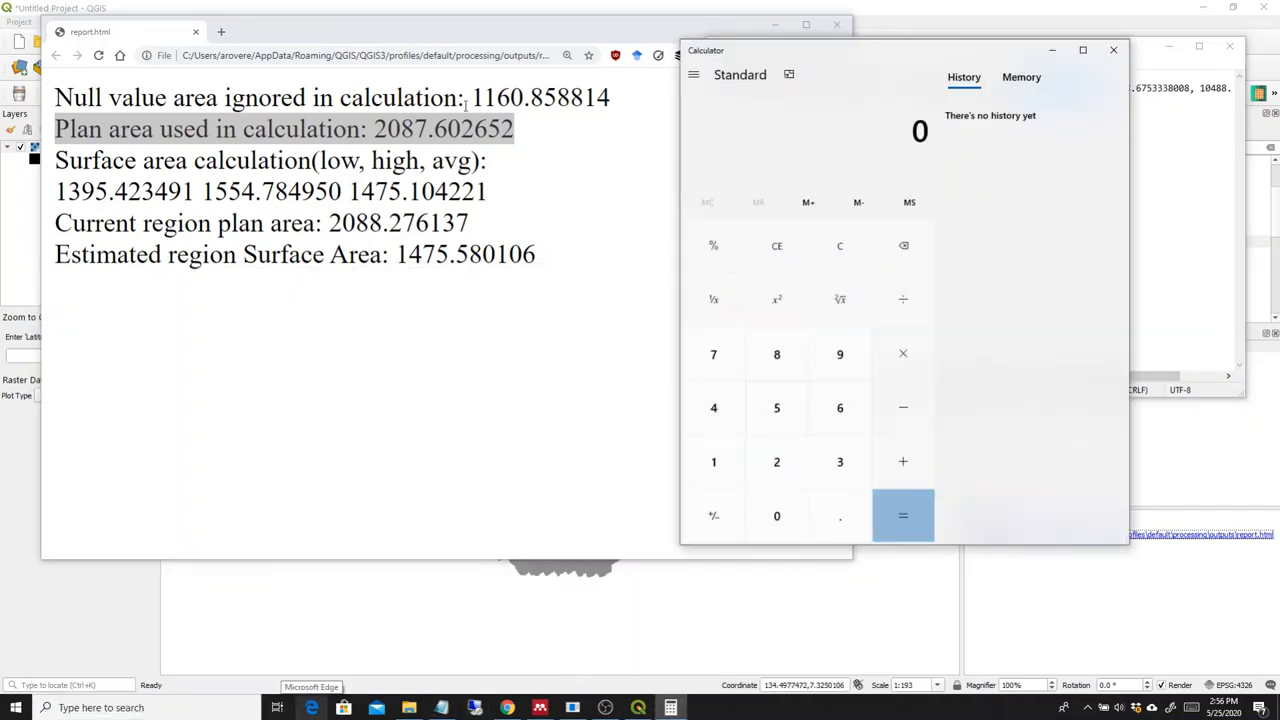
# Compute 2087.602652 minus 1160.858814 in Calculator, getting 926.743838.
pyautogui.click(454, 120)
pyautogui.moveTo(376, 128); pyautogui.dragTo(525, 130)
pyautogui.hotkey('ctrl', 'c')
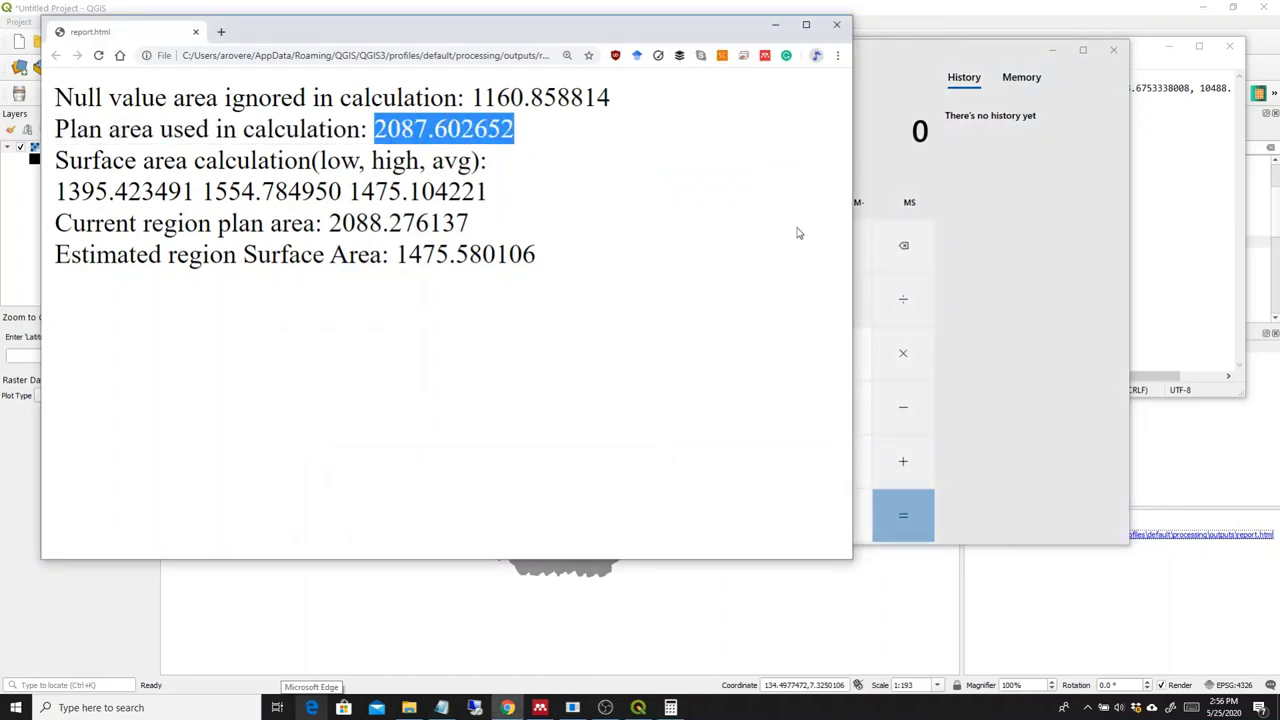
pyautogui.click(879, 113)
pyautogui.hotkey('ctrl', 'v')
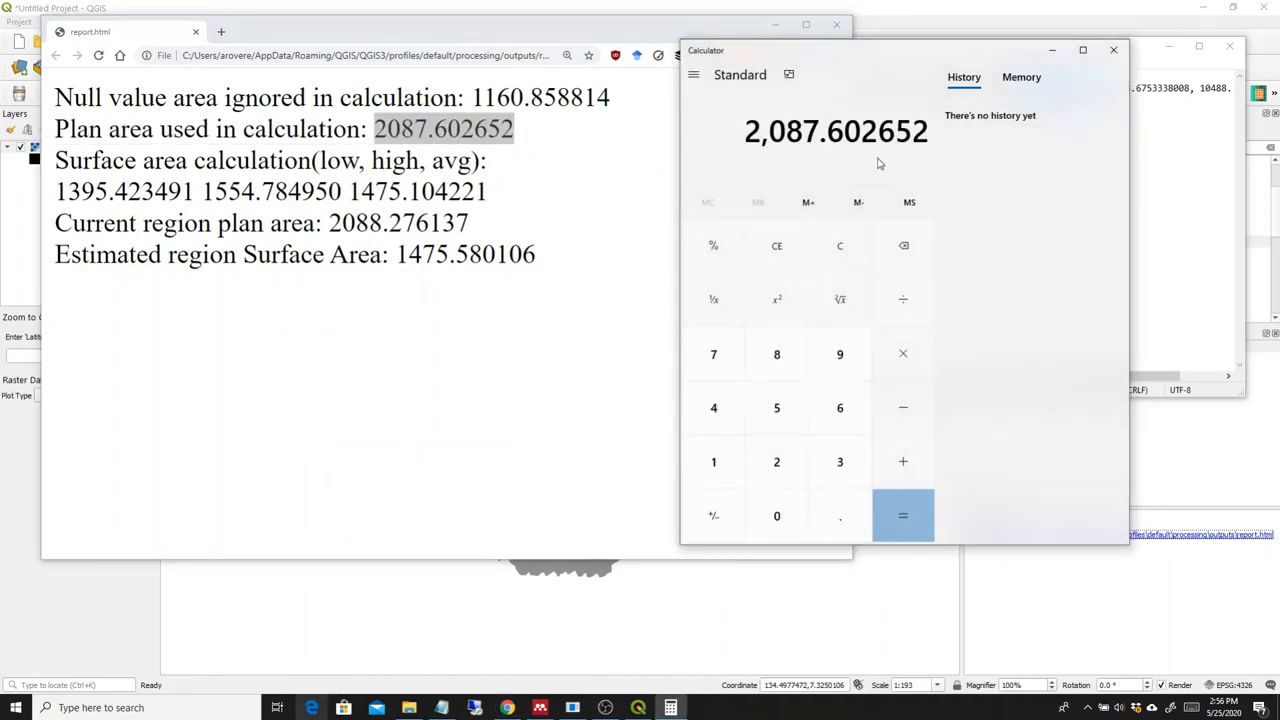
pyautogui.click(912, 414)
pyautogui.moveTo(466, 95); pyautogui.dragTo(621, 123)
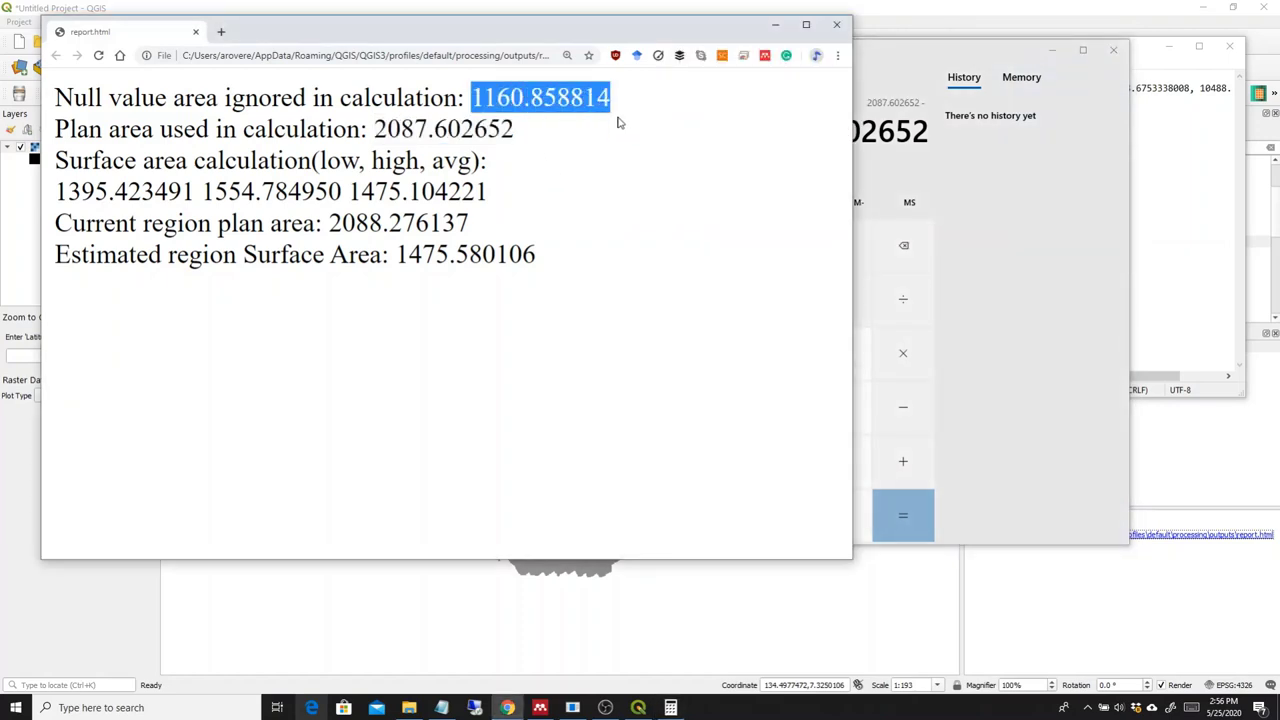
pyautogui.click(910, 140)
pyautogui.write('1,160.858814')
pyautogui.click(898, 513)
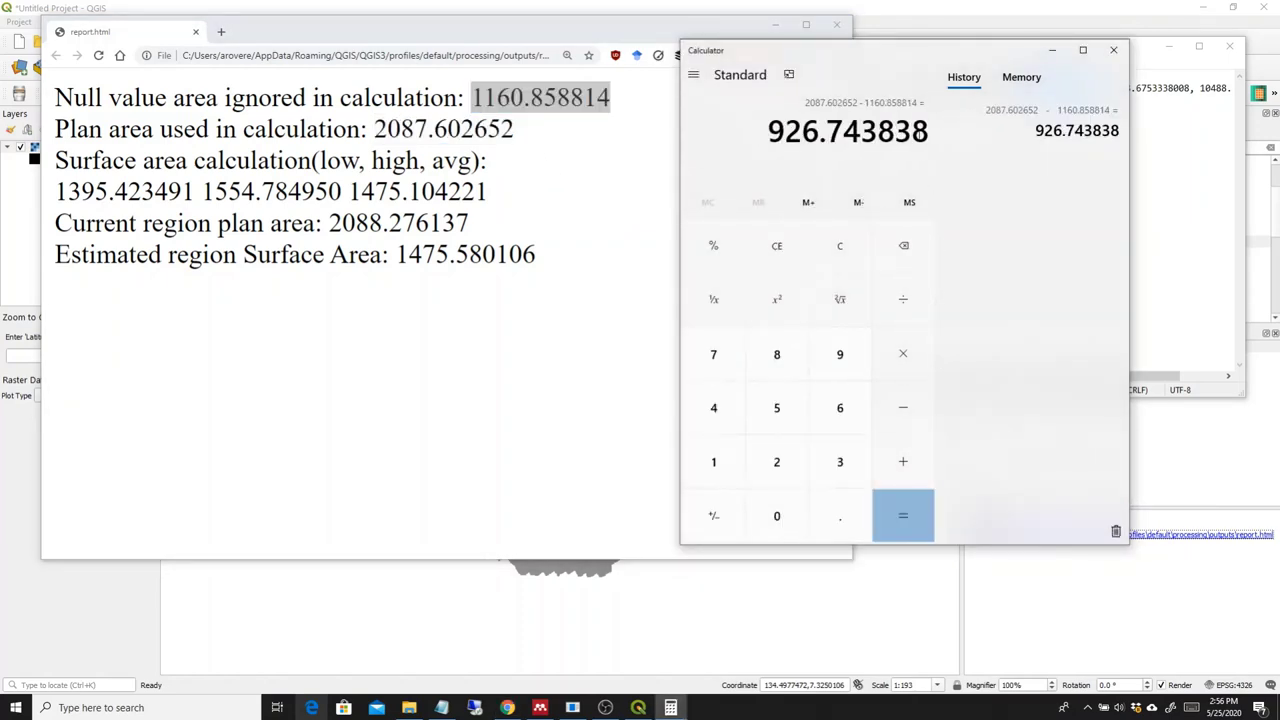
# Compare the result with the ArcGIS values, then close Calculator and minimize the report.
pyautogui.moveTo(914, 63); pyautogui.dragTo(504, 68)
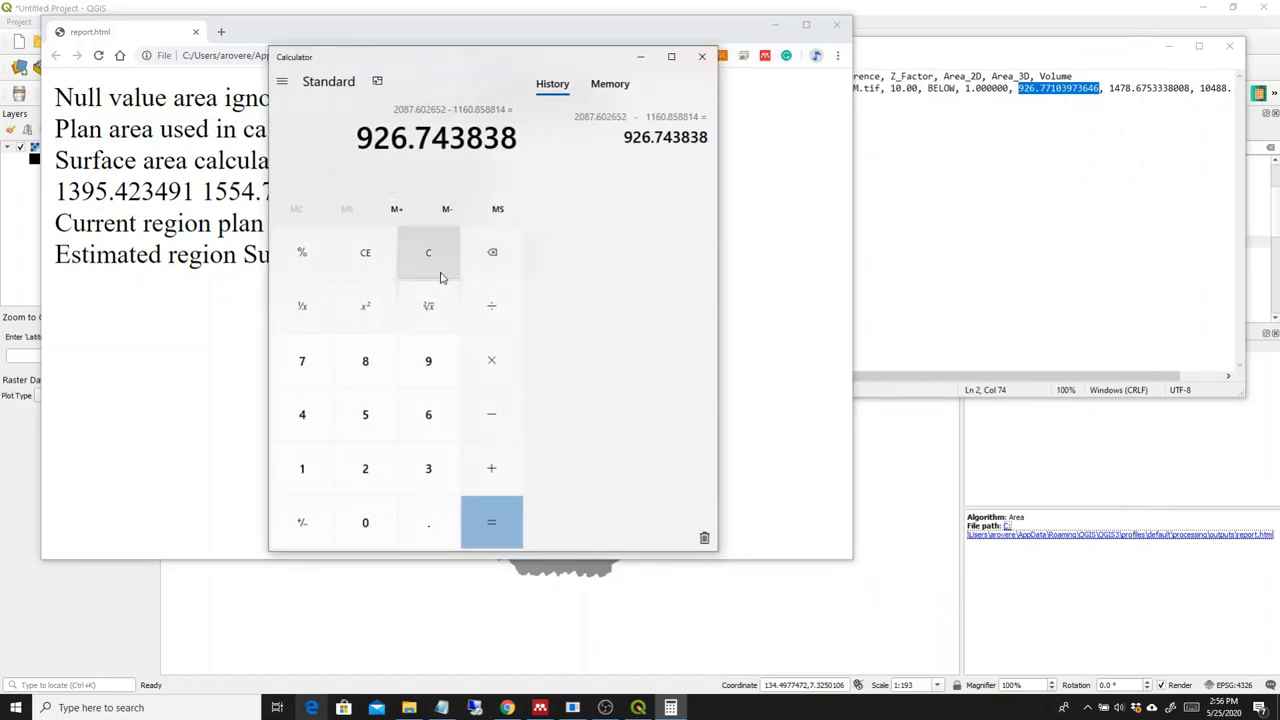
pyautogui.click(705, 60)
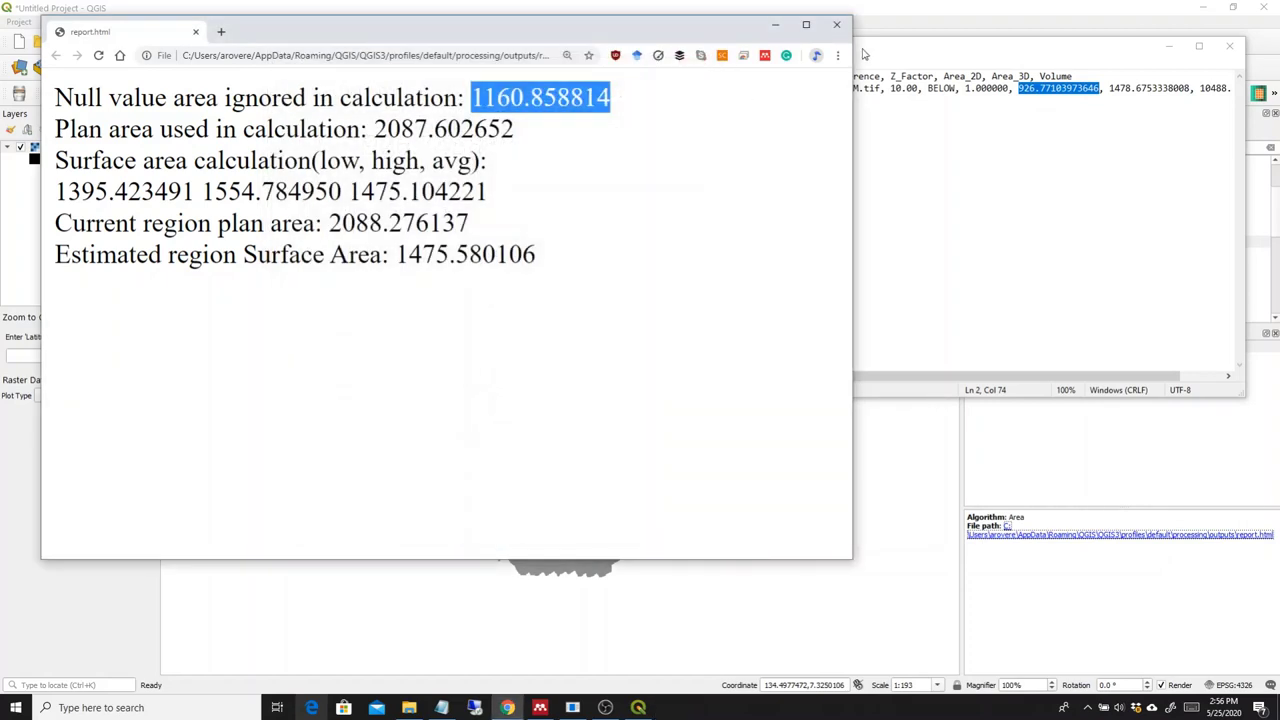
pyautogui.click(776, 27)
pyautogui.click(1169, 46)
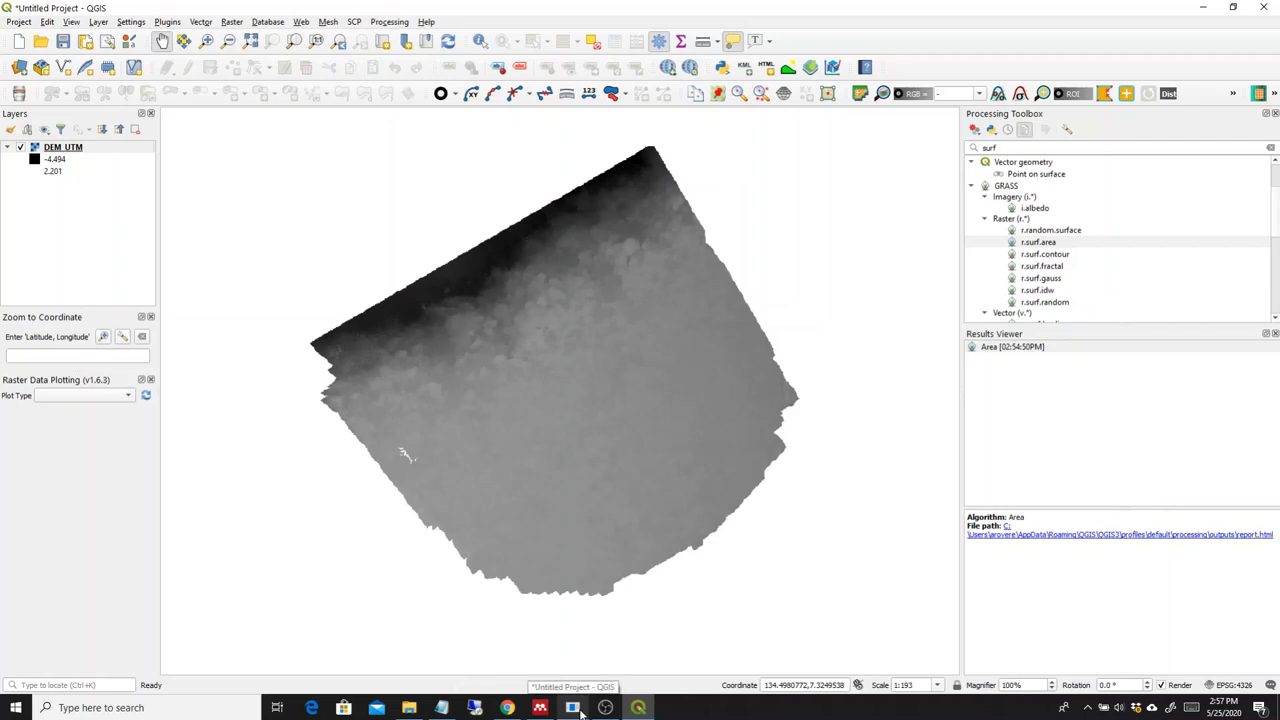
pyautogui.click(578, 710)
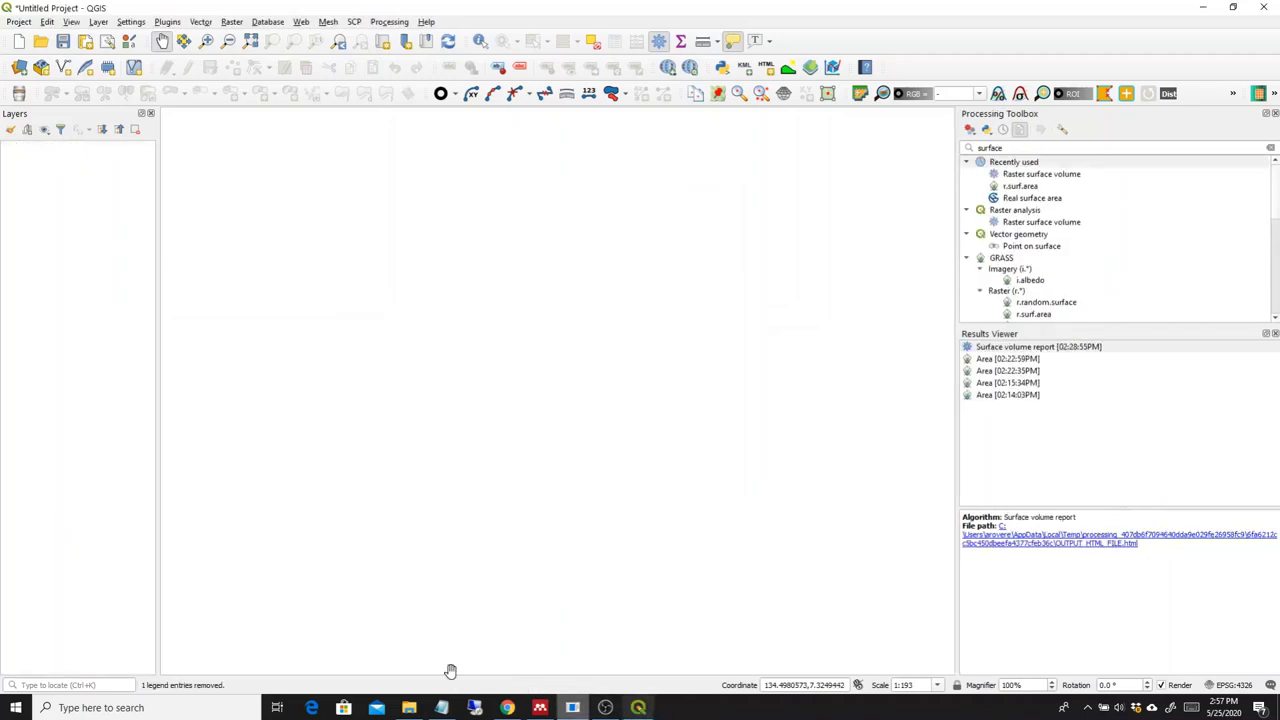
pyautogui.click(507, 708)
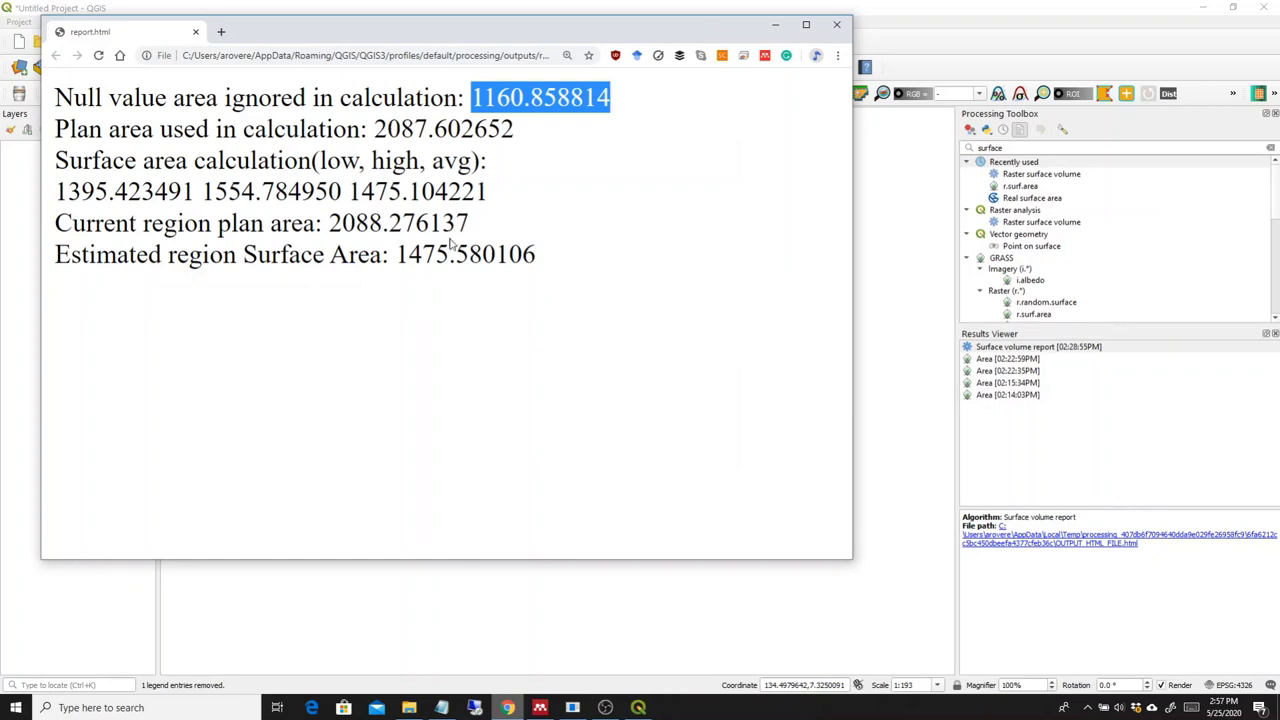
pyautogui.moveTo(397, 254); pyautogui.dragTo(543, 257)
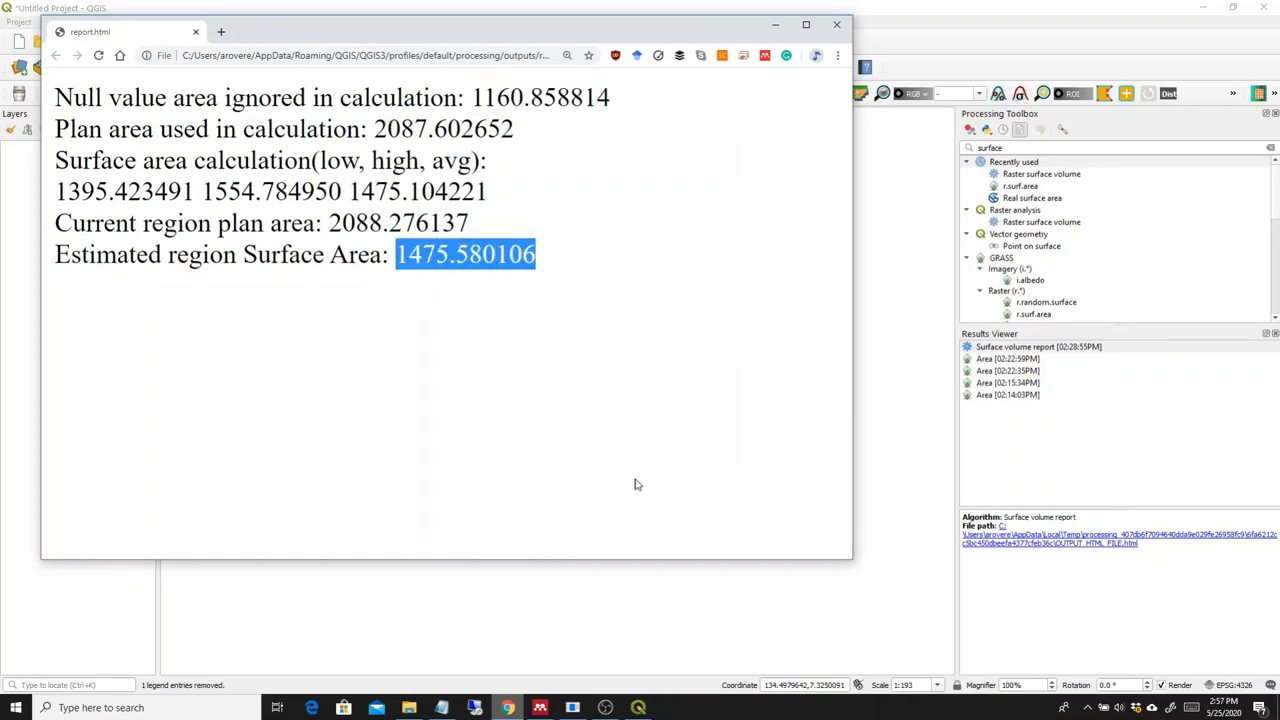
pyautogui.moveTo(374, 128); pyautogui.dragTo(599, 97)
pyautogui.click(447, 124)
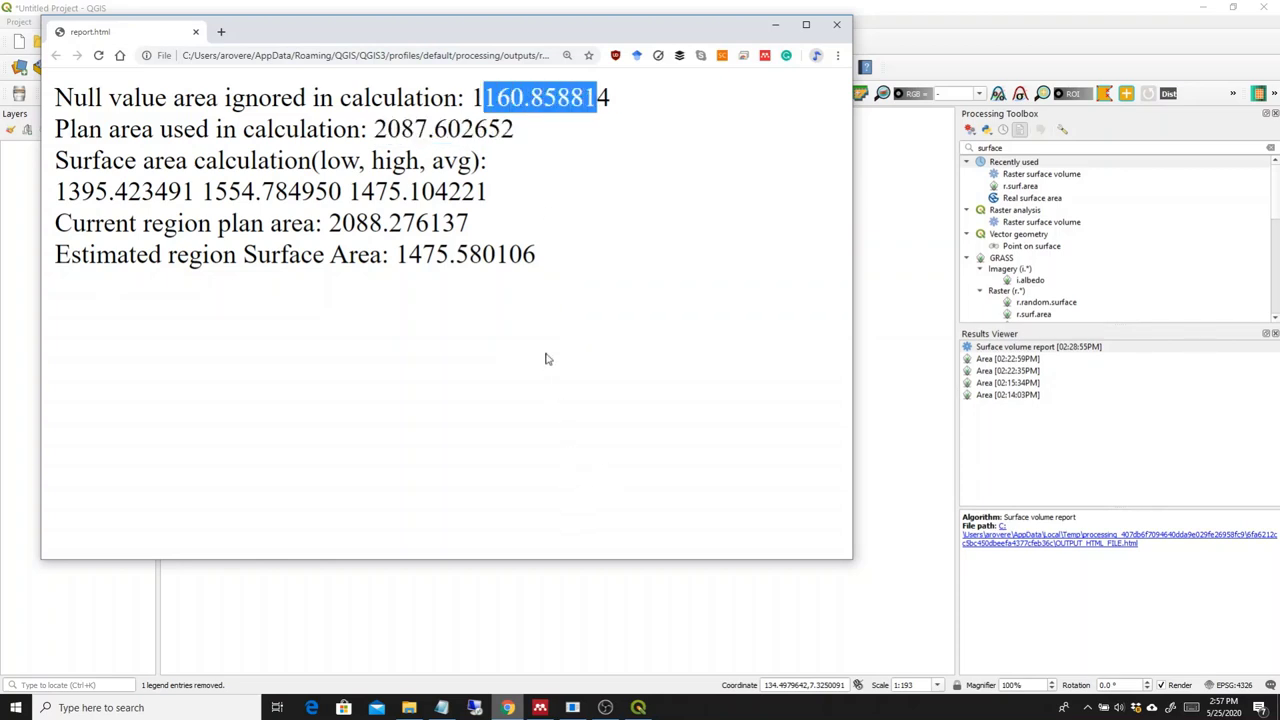
pyautogui.click(550, 490)
pyautogui.click(774, 27)
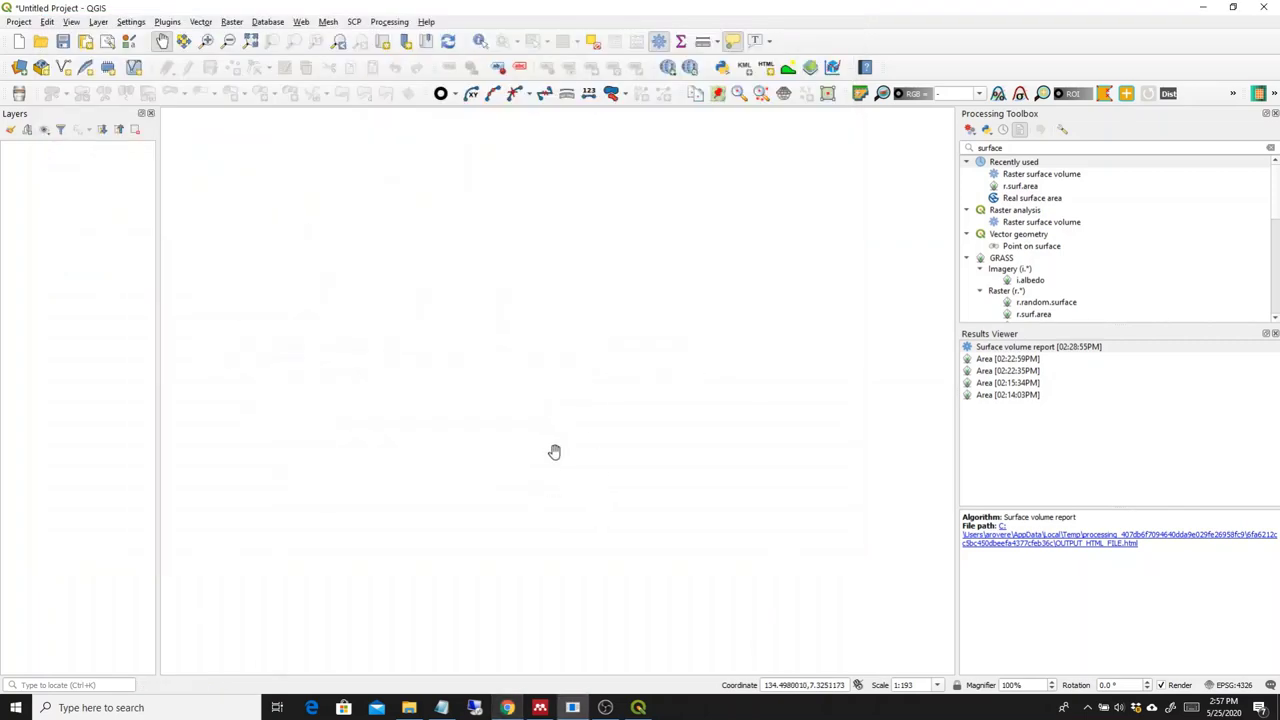